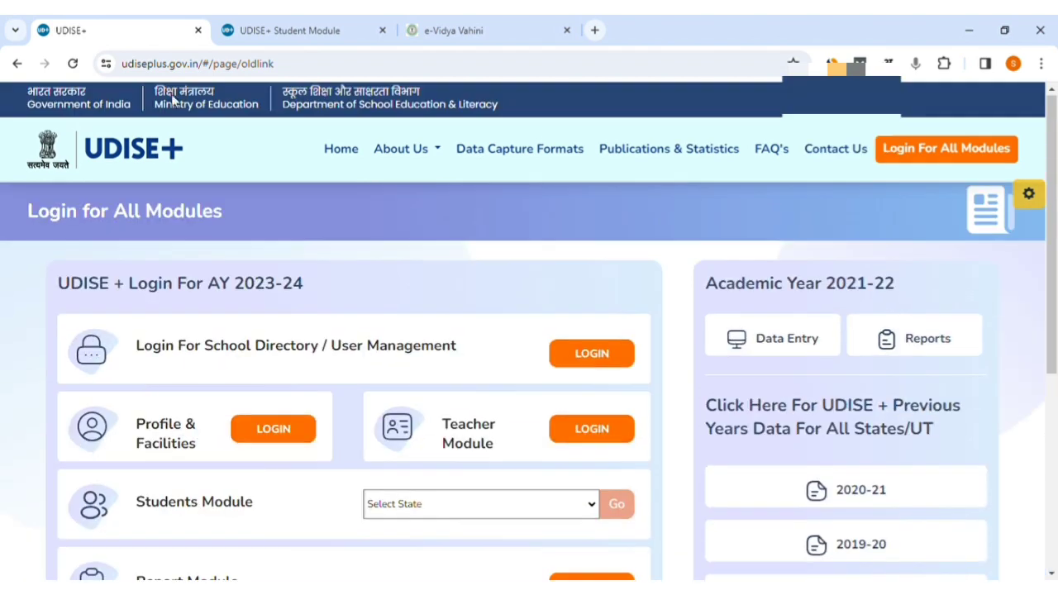
Examine the class-wise enrolment and incomplete student counts on the school dashboard in the UDISE+ Student Module
{"action": "left_click", "coordinate": [267, 28]}
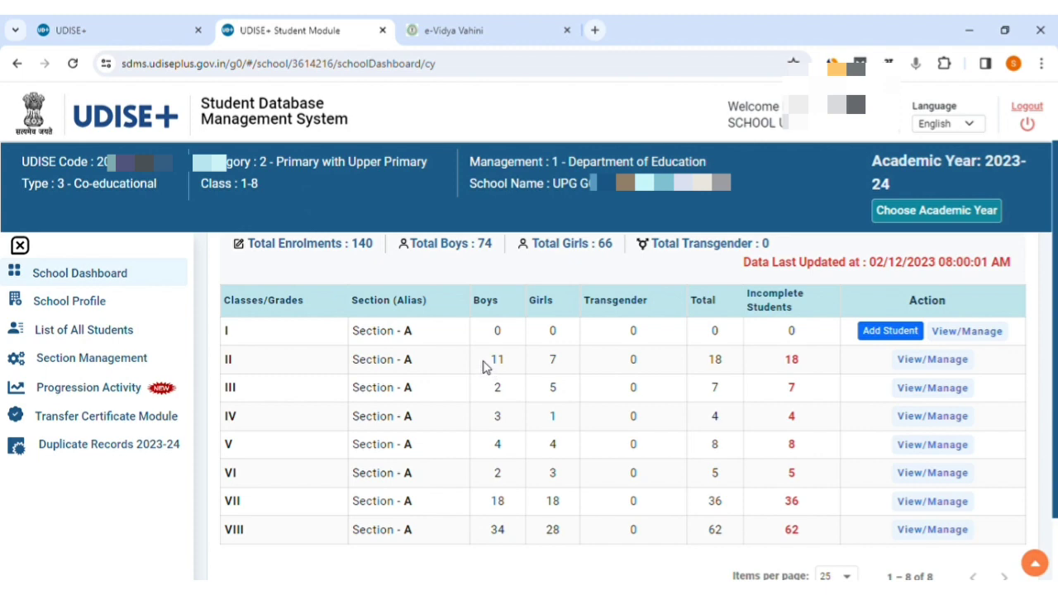
{"action": "left_click_drag", "start_coordinate": [485, 364], "coordinate": [566, 526]}
{"action": "left_click", "coordinate": [570, 552]}
{"action": "left_click_drag", "start_coordinate": [785, 320], "coordinate": [814, 529]}
{"action": "left_click", "coordinate": [800, 552]}
Return to the UDISE+ site, load the udiseplus.gov.in home page and go to the login page for all modules
{"action": "left_click", "coordinate": [97, 24]}
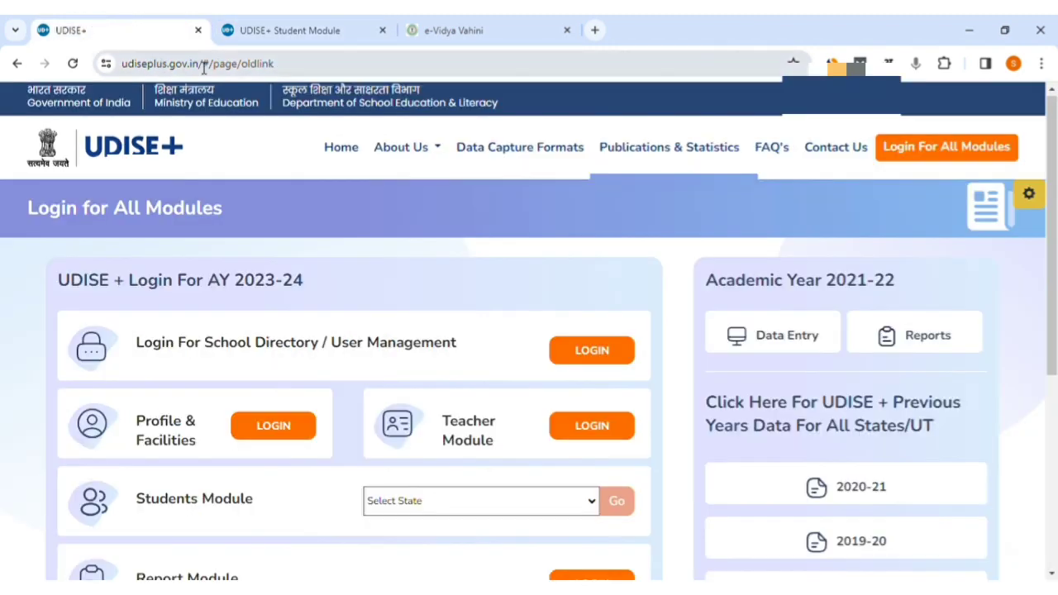
{"action": "double_click", "coordinate": [293, 66]}
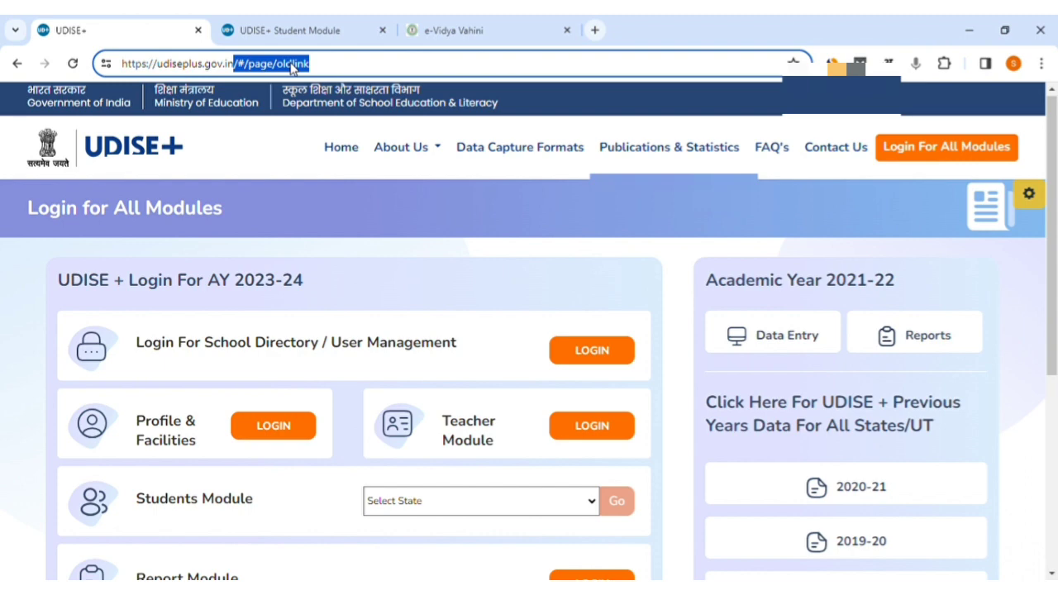
{"action": "key", "text": "BackSpace"}
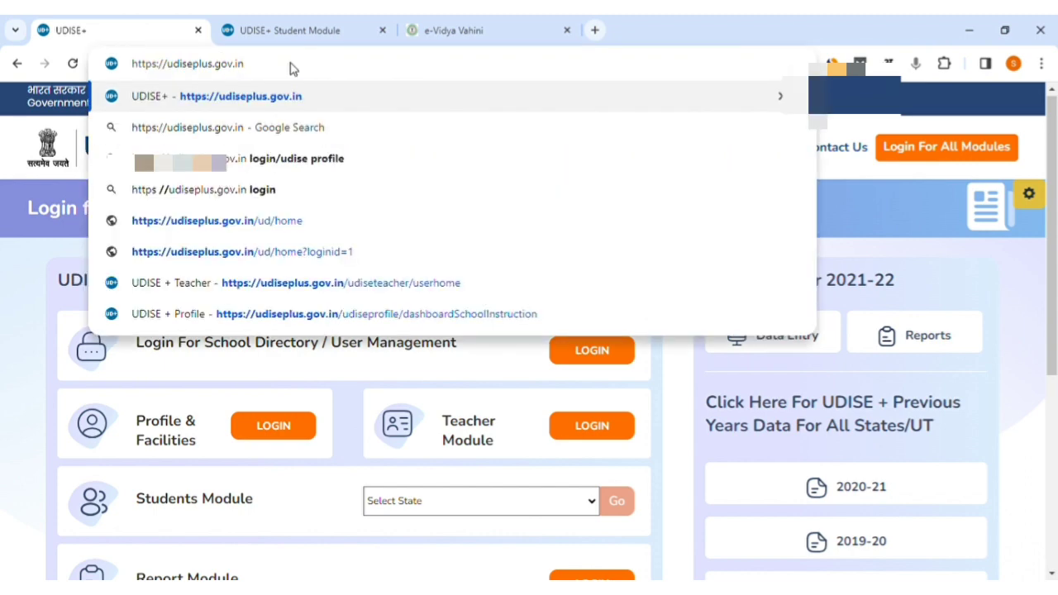
{"action": "key", "text": "Return"}
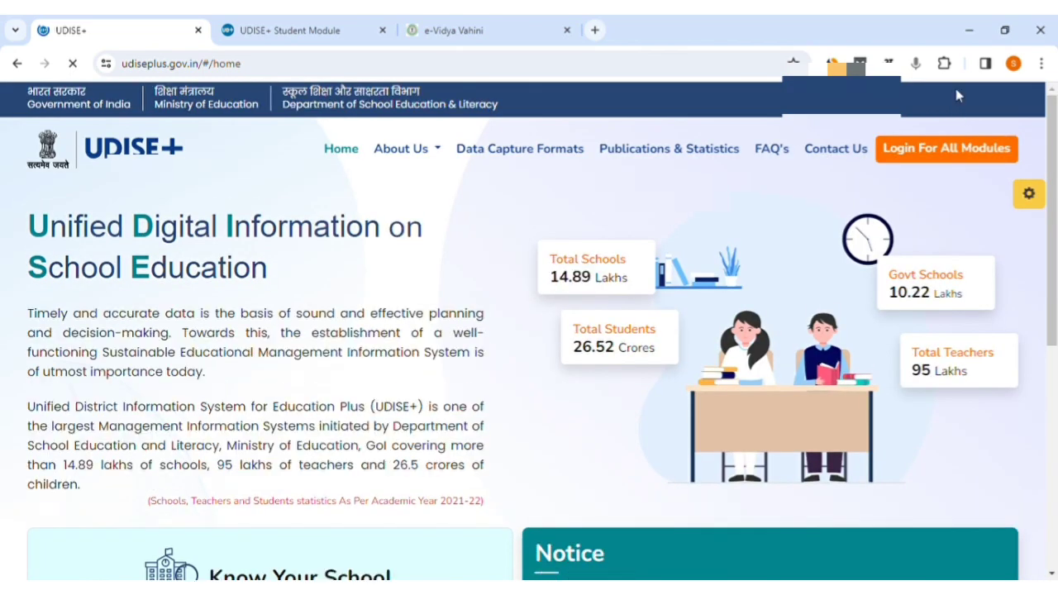
{"action": "left_click", "coordinate": [940, 158]}
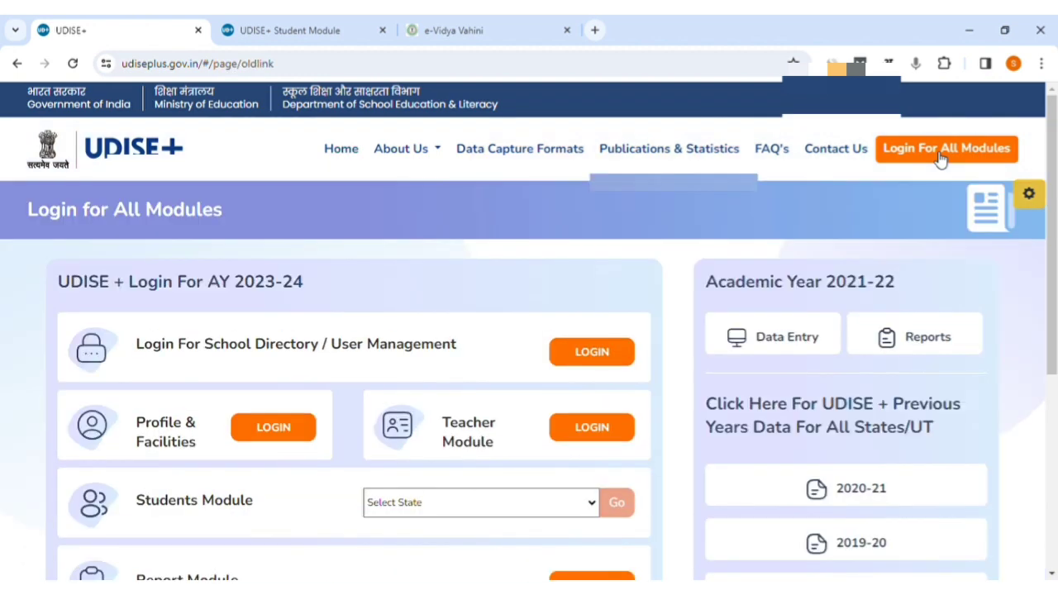
Open the Students Module for the state JHARKHAND
{"action": "scroll", "coordinate": [715, 248], "scroll_direction": "down", "scroll_amount": 3}
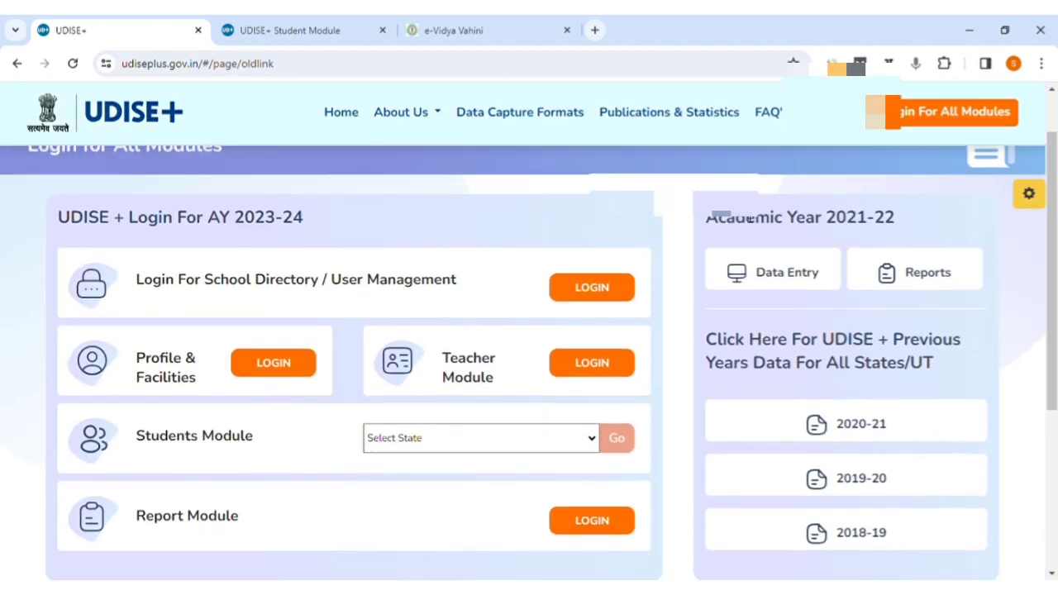
{"action": "scroll", "coordinate": [706, 301], "scroll_direction": "up", "scroll_amount": 1}
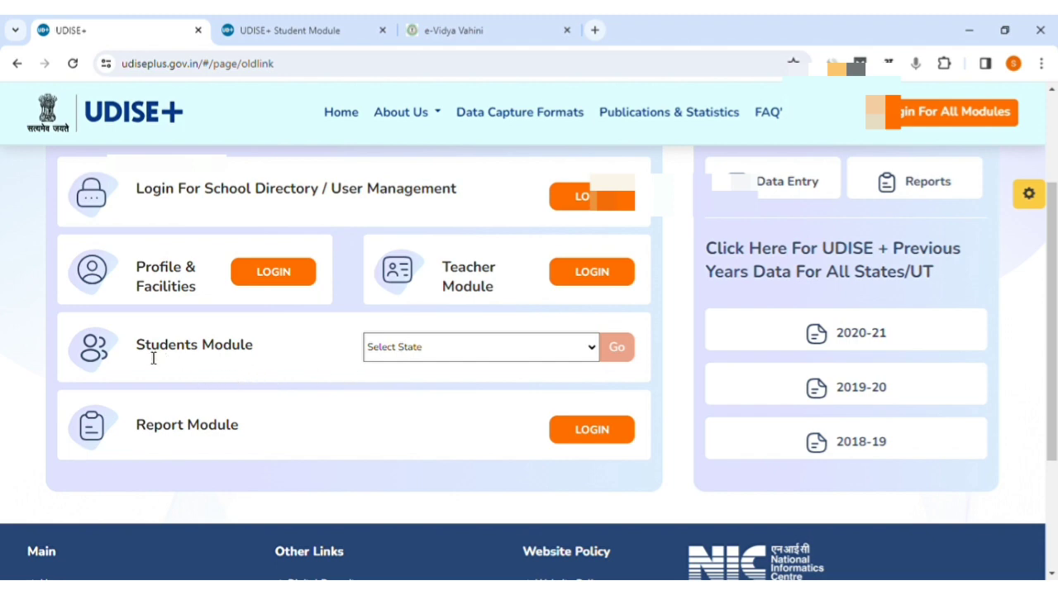
{"action": "left_click_drag", "start_coordinate": [138, 353], "coordinate": [276, 354]}
{"action": "left_click", "coordinate": [280, 353]}
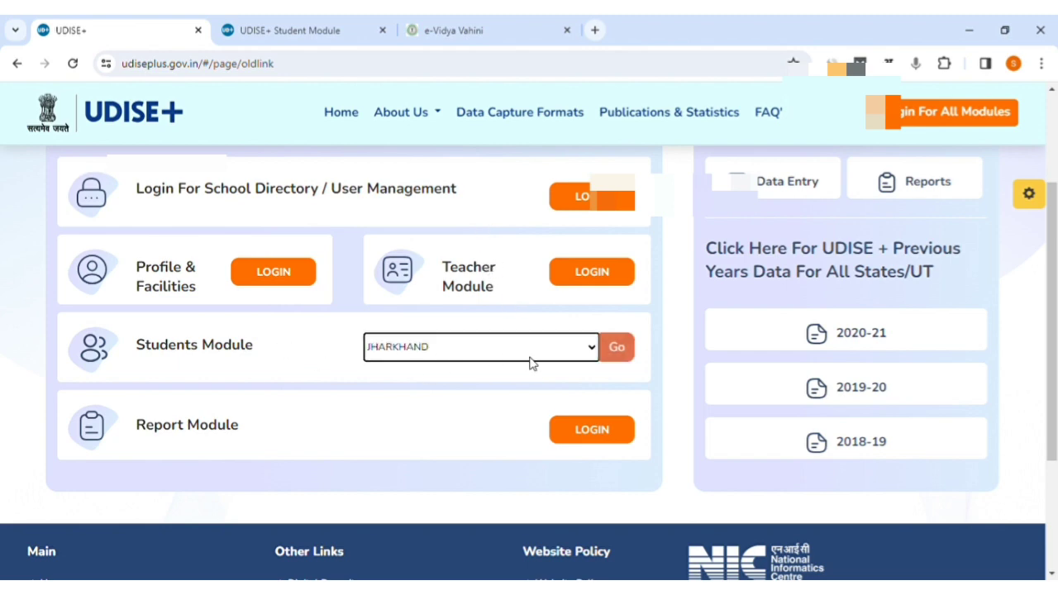
{"action": "left_click", "coordinate": [660, 356]}
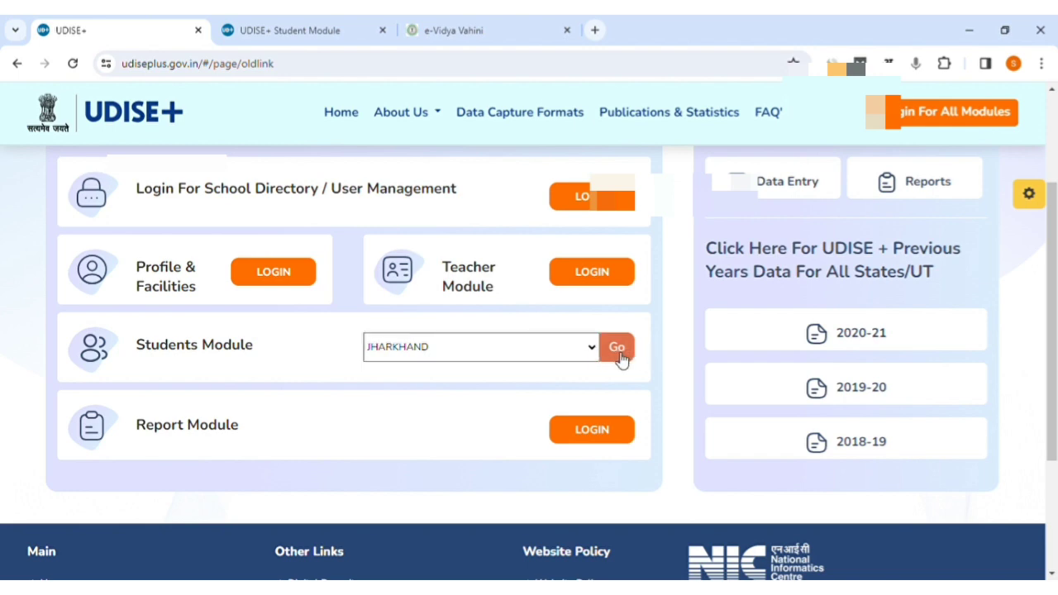
{"action": "left_click", "coordinate": [620, 357]}
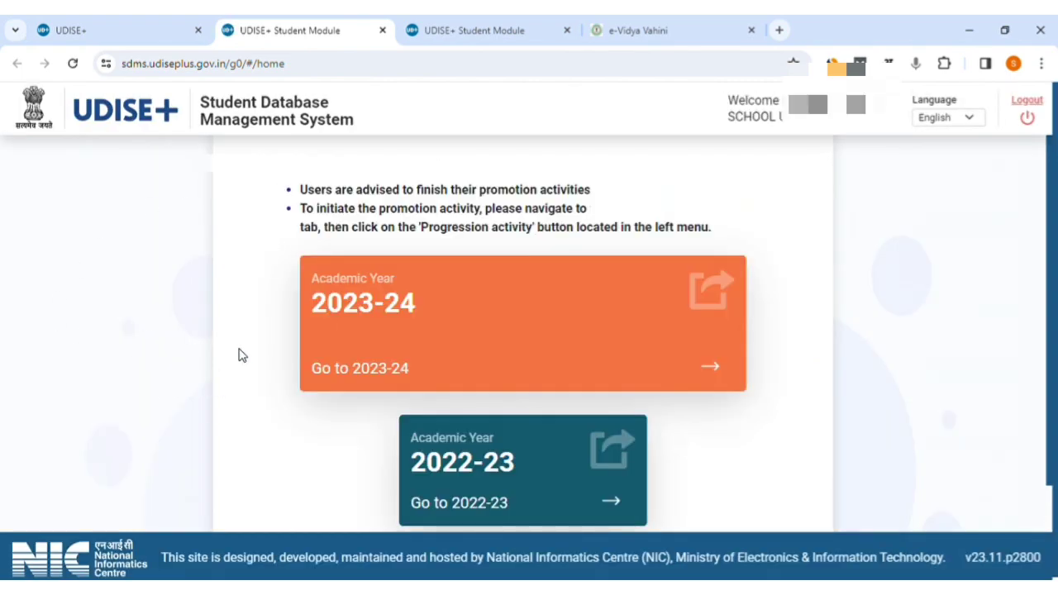
Enter the 2023-24 academic year in the Student Database Management System and close the duplicate Student Module page
{"action": "left_click_drag", "start_coordinate": [238, 210], "coordinate": [752, 458]}
{"action": "left_click", "coordinate": [890, 378]}
{"action": "left_click", "coordinate": [715, 368]}
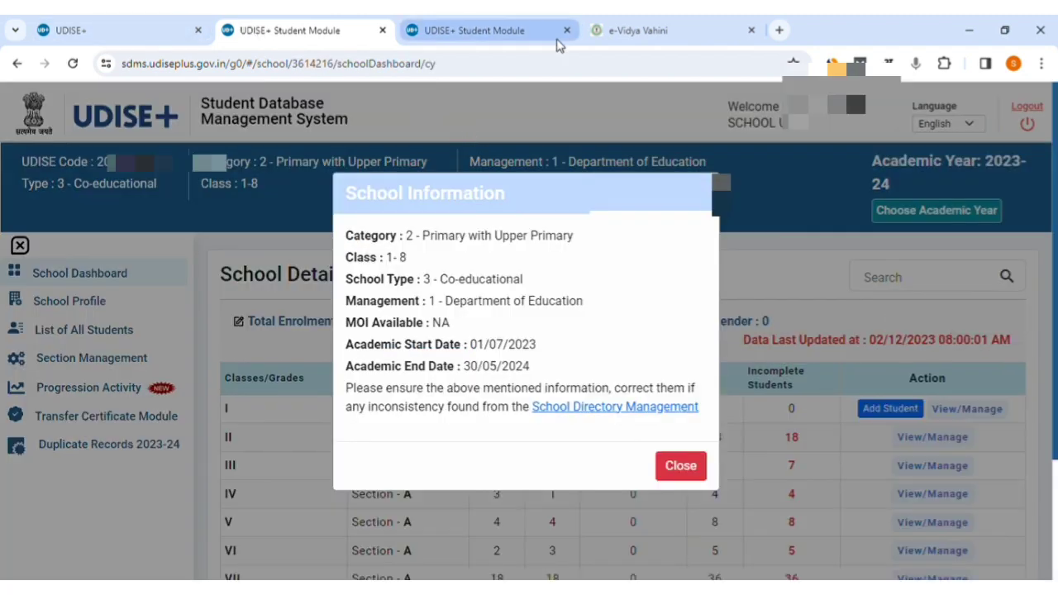
{"action": "left_click", "coordinate": [567, 29]}
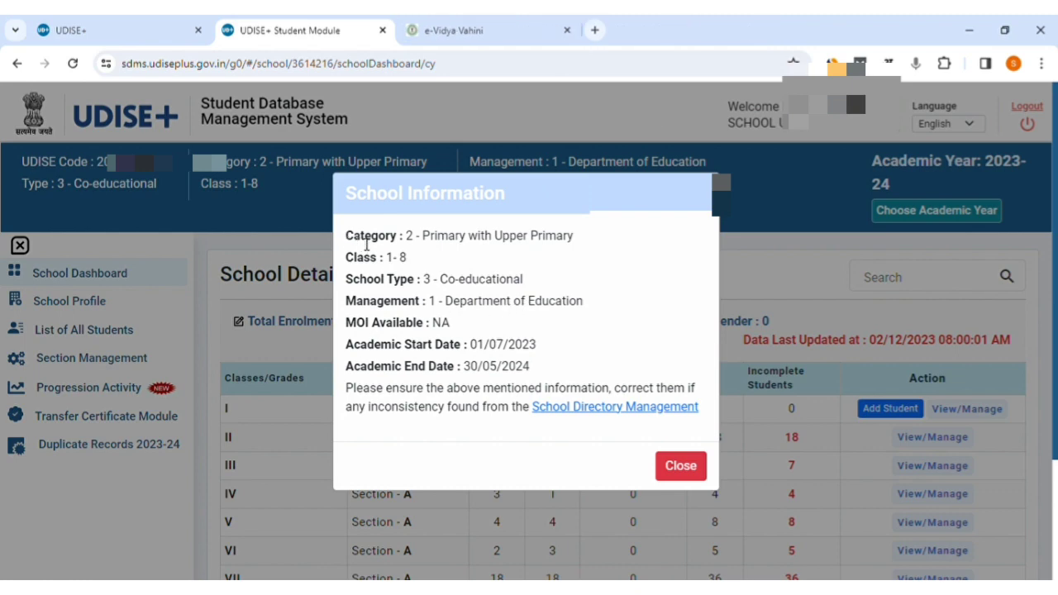
Check the school's category, class range and academic start and end dates in the School Information notice, and dismiss it
{"action": "left_click_drag", "start_coordinate": [344, 234], "coordinate": [545, 344]}
{"action": "left_click", "coordinate": [443, 306]}
{"action": "left_click_drag", "start_coordinate": [346, 258], "coordinate": [415, 261]}
{"action": "left_click", "coordinate": [456, 307]}
{"action": "left_click_drag", "start_coordinate": [343, 346], "coordinate": [544, 354]}
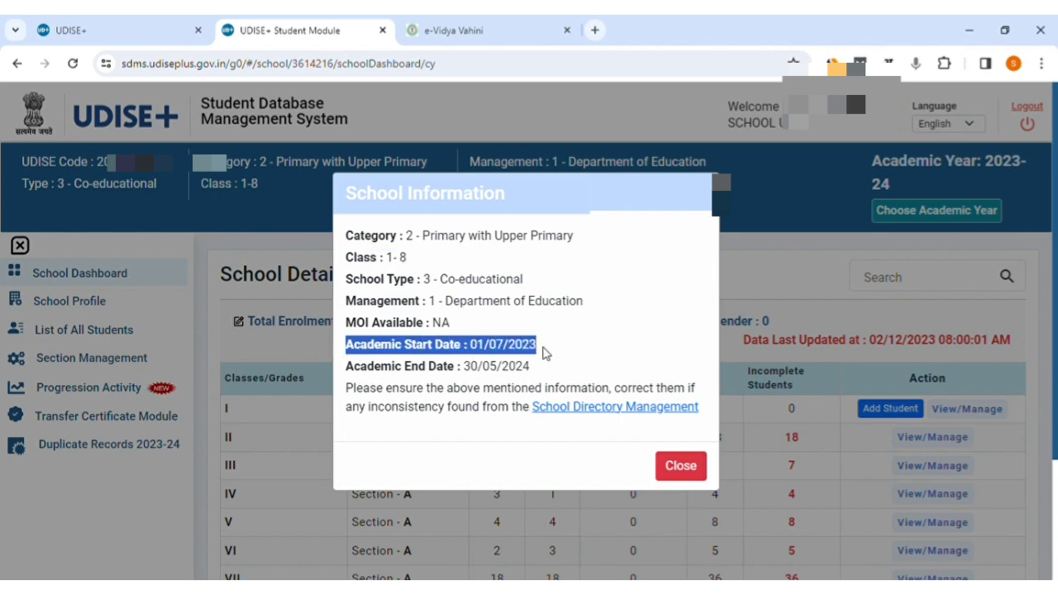
{"action": "left_click", "coordinate": [531, 355]}
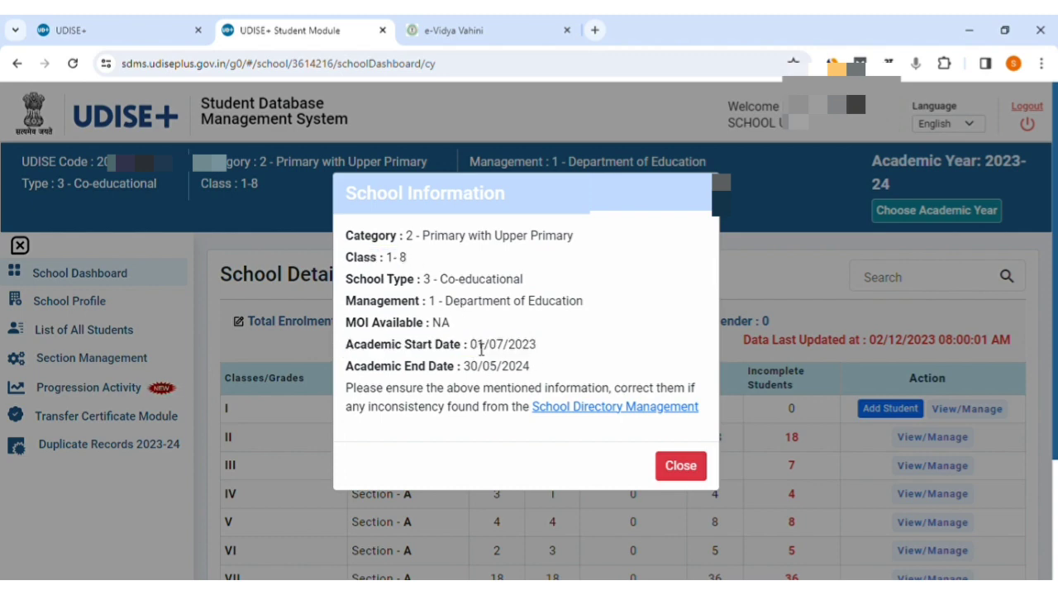
{"action": "left_click_drag", "start_coordinate": [471, 346], "coordinate": [549, 345]}
{"action": "left_click_drag", "start_coordinate": [387, 367], "coordinate": [535, 372]}
{"action": "left_click", "coordinate": [535, 373]}
{"action": "left_click", "coordinate": [680, 465]}
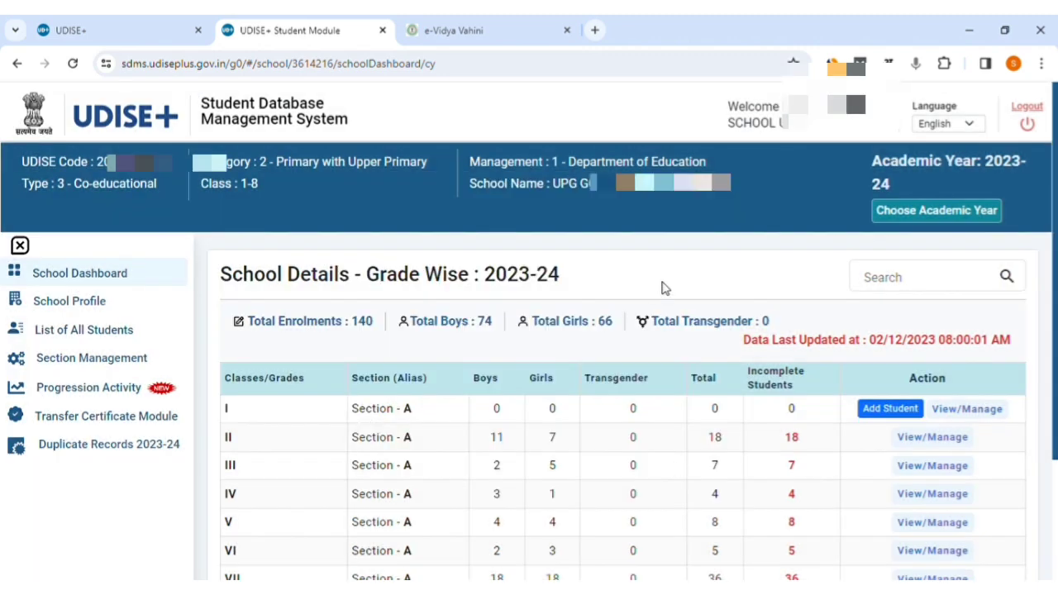
Examine the total enrolments, the academic year and the incomplete students per class in the grade-wise school details
{"action": "scroll", "coordinate": [663, 288], "scroll_direction": "down", "scroll_amount": 1}
{"action": "scroll", "coordinate": [663, 287], "scroll_direction": "up", "scroll_amount": 1}
{"action": "left_click_drag", "start_coordinate": [246, 321], "coordinate": [394, 334]}
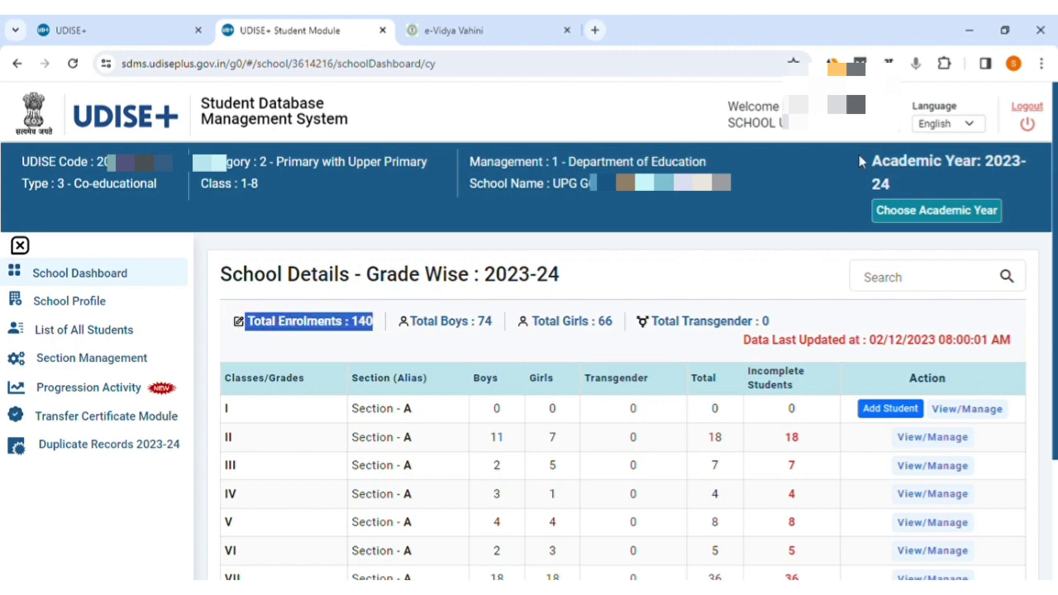
{"action": "left_click_drag", "start_coordinate": [860, 162], "coordinate": [917, 189]}
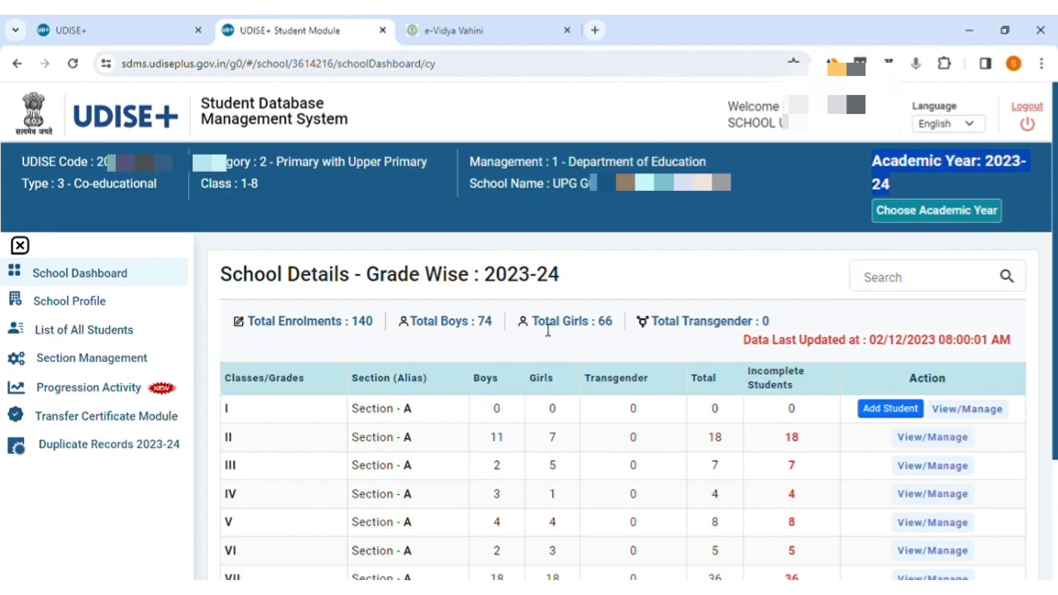
{"action": "scroll", "coordinate": [718, 316], "scroll_direction": "down", "scroll_amount": 1}
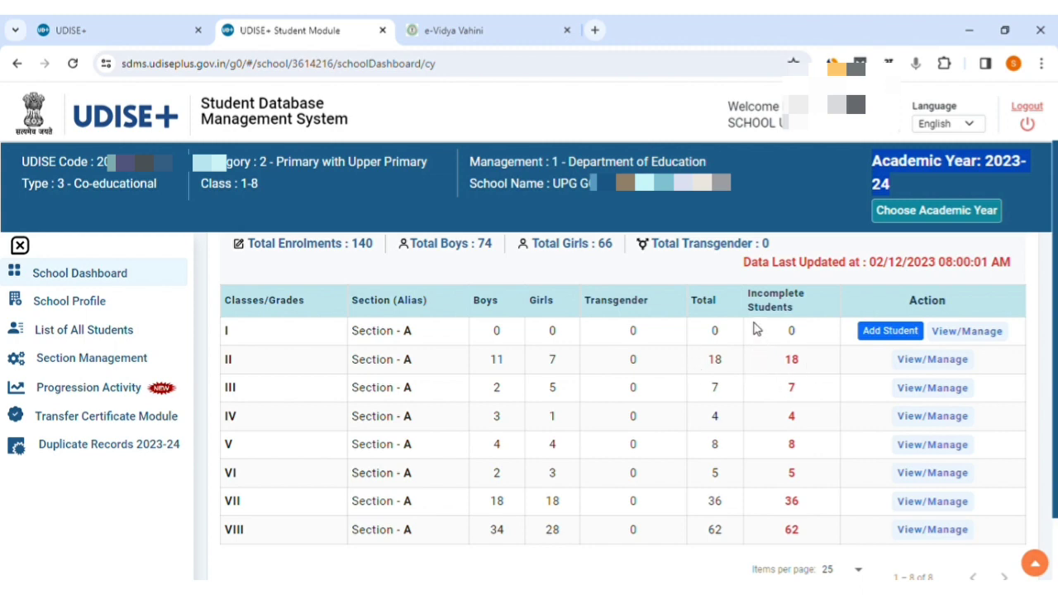
{"action": "left_click_drag", "start_coordinate": [742, 285], "coordinate": [818, 529]}
{"action": "left_click", "coordinate": [777, 530]}
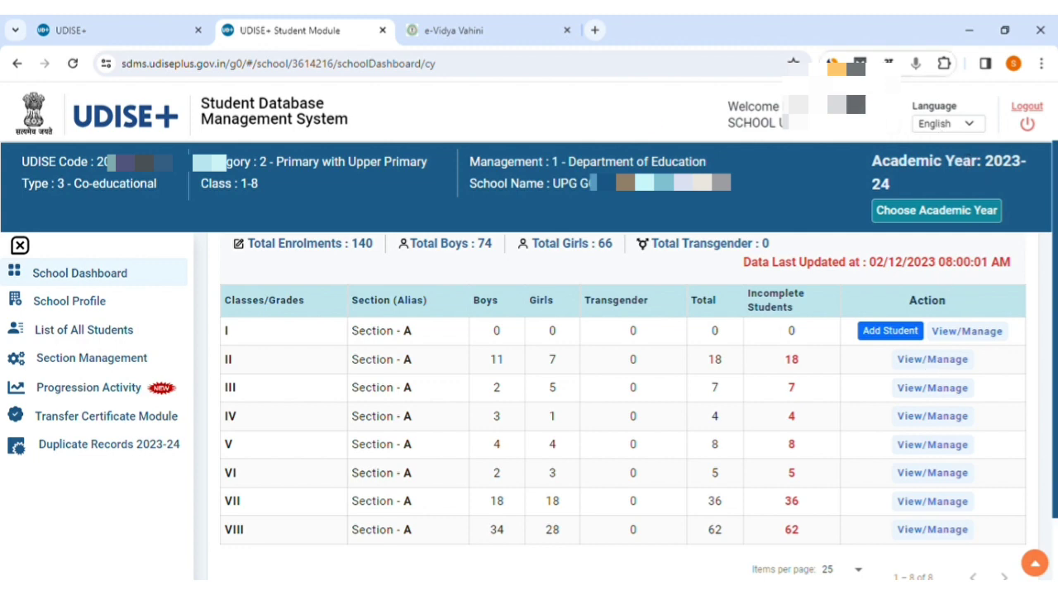
{"action": "scroll", "coordinate": [696, 464], "scroll_direction": "up", "scroll_amount": 1}
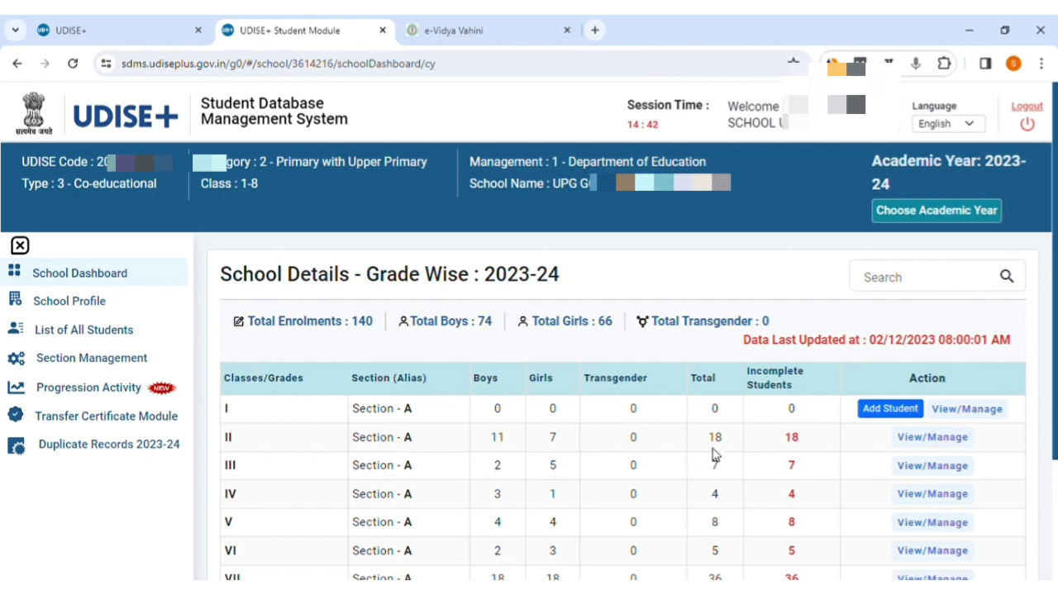
Open the student list of Class II, Section A for management and look through its entries
{"action": "left_click", "coordinate": [911, 442]}
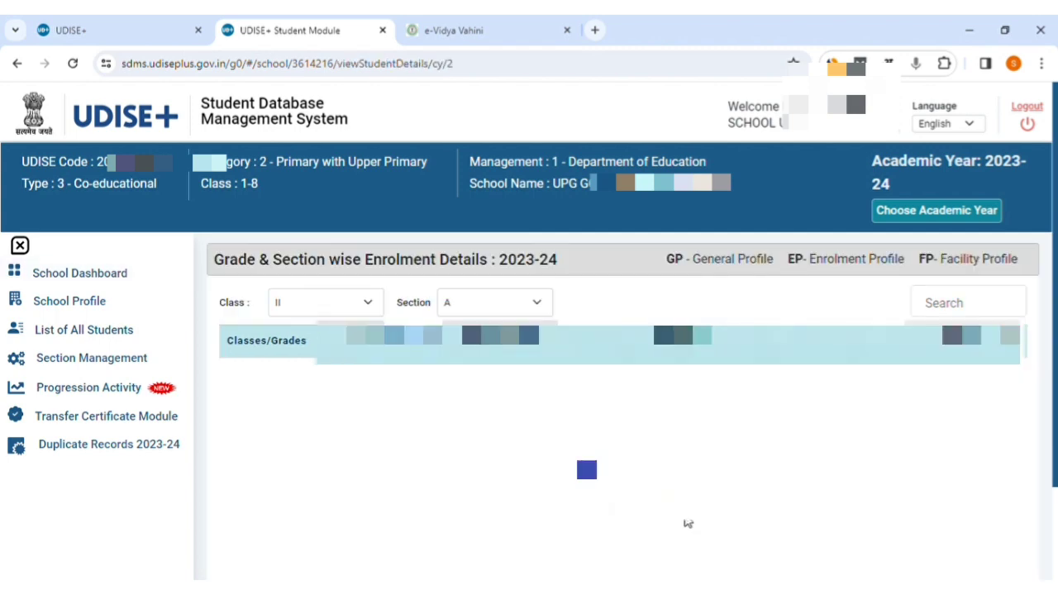
{"action": "scroll", "coordinate": [619, 413], "scroll_direction": "down", "scroll_amount": 10}
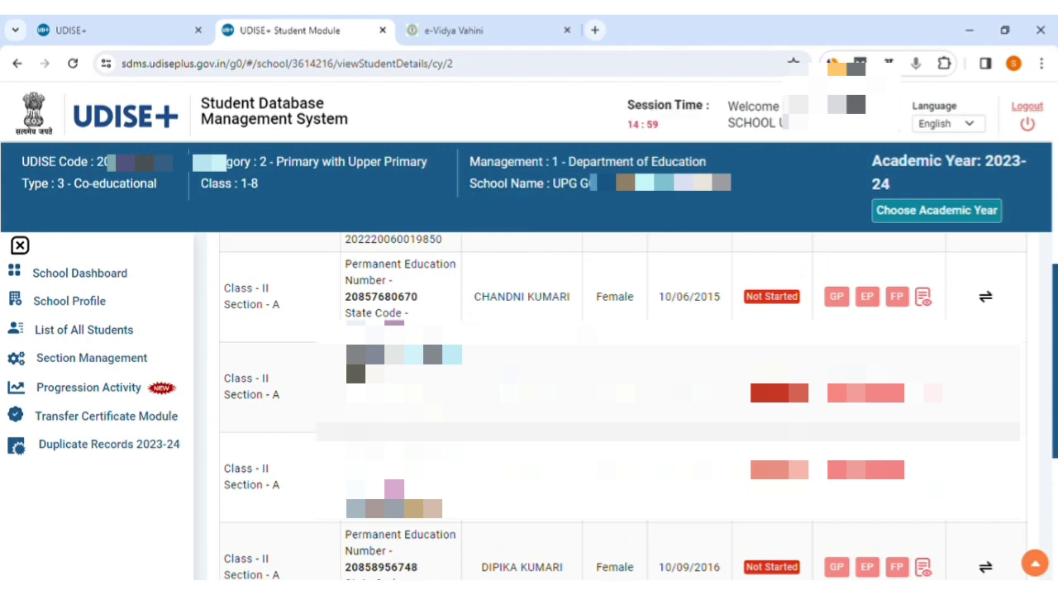
{"action": "scroll", "coordinate": [619, 413], "scroll_direction": "up", "scroll_amount": 10}
{"action": "scroll", "coordinate": [620, 413], "scroll_direction": "up", "scroll_amount": 1}
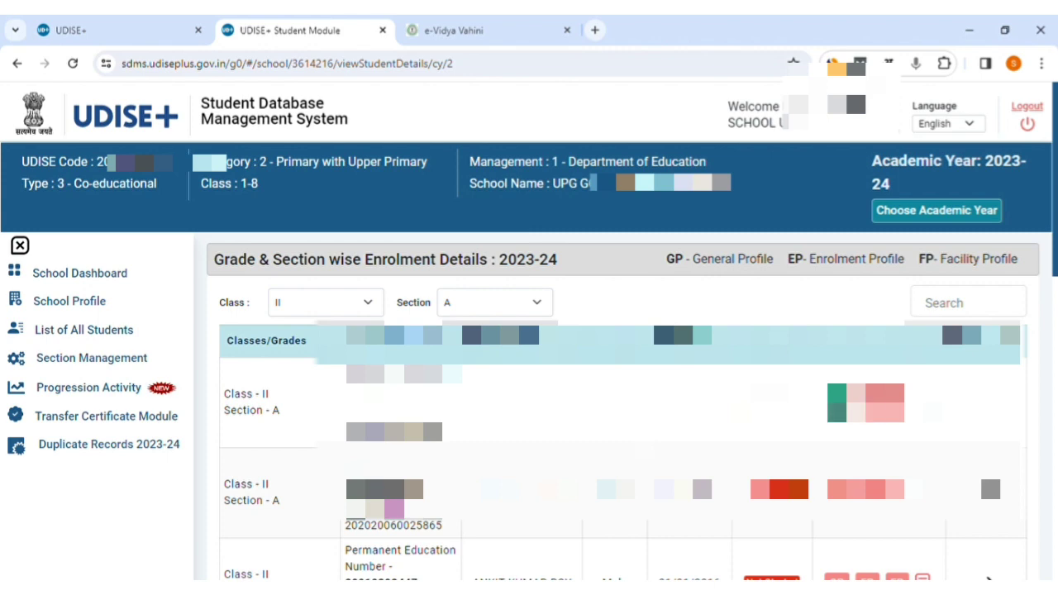
Open the General Profile of the first Class II student and review the personal, contact and additional details
{"action": "left_click", "coordinate": [836, 406]}
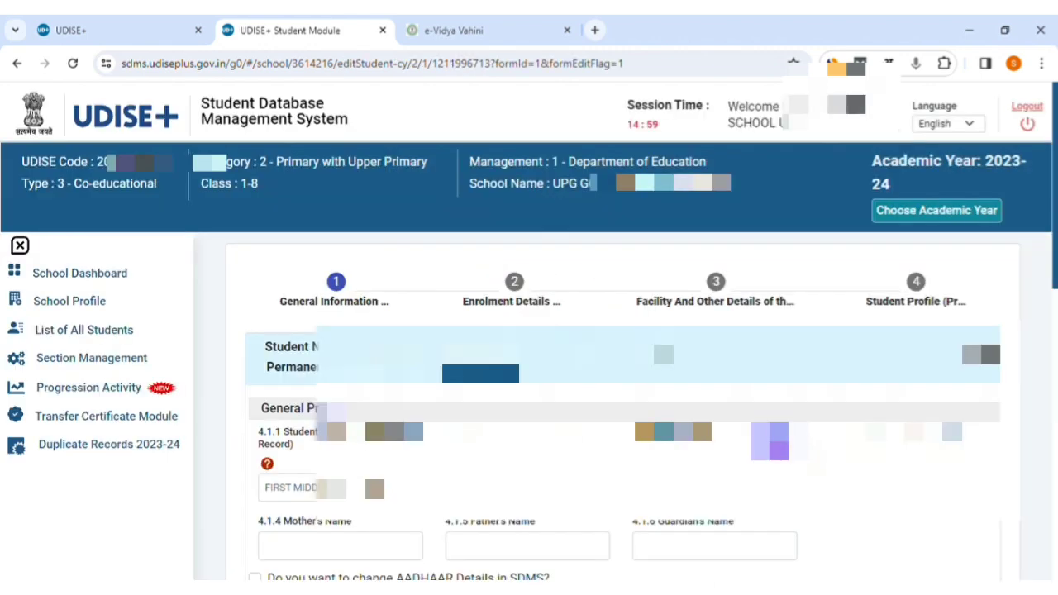
{"action": "scroll", "coordinate": [620, 405], "scroll_direction": "down", "scroll_amount": 2}
{"action": "scroll", "coordinate": [619, 405], "scroll_direction": "up", "scroll_amount": 1}
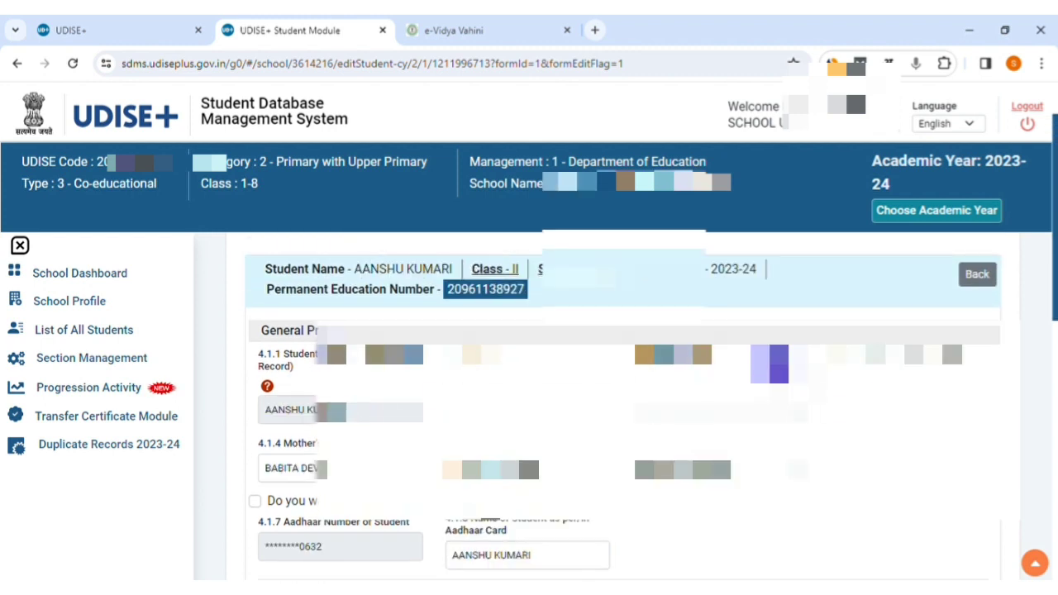
{"action": "scroll", "coordinate": [523, 444], "scroll_direction": "down", "scroll_amount": 2}
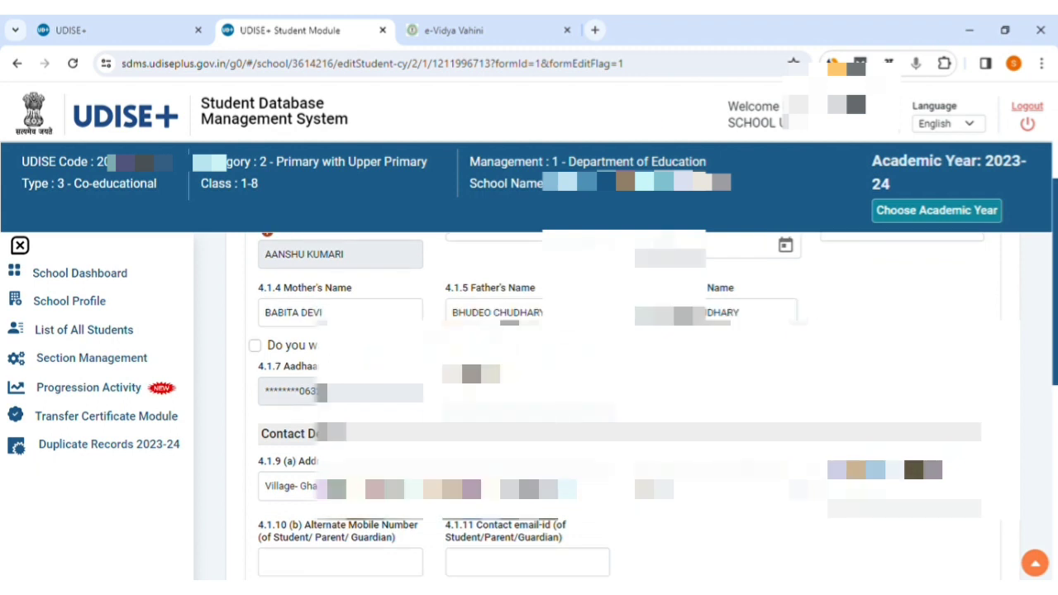
{"action": "scroll", "coordinate": [913, 444], "scroll_direction": "down", "scroll_amount": 2}
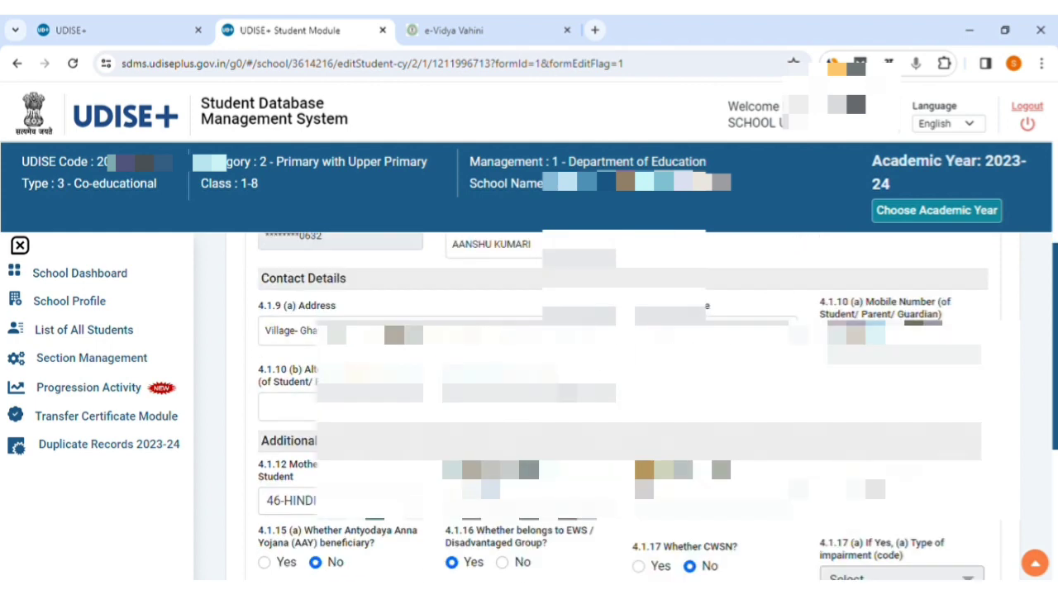
{"action": "scroll", "coordinate": [623, 405], "scroll_direction": "down", "scroll_amount": 1}
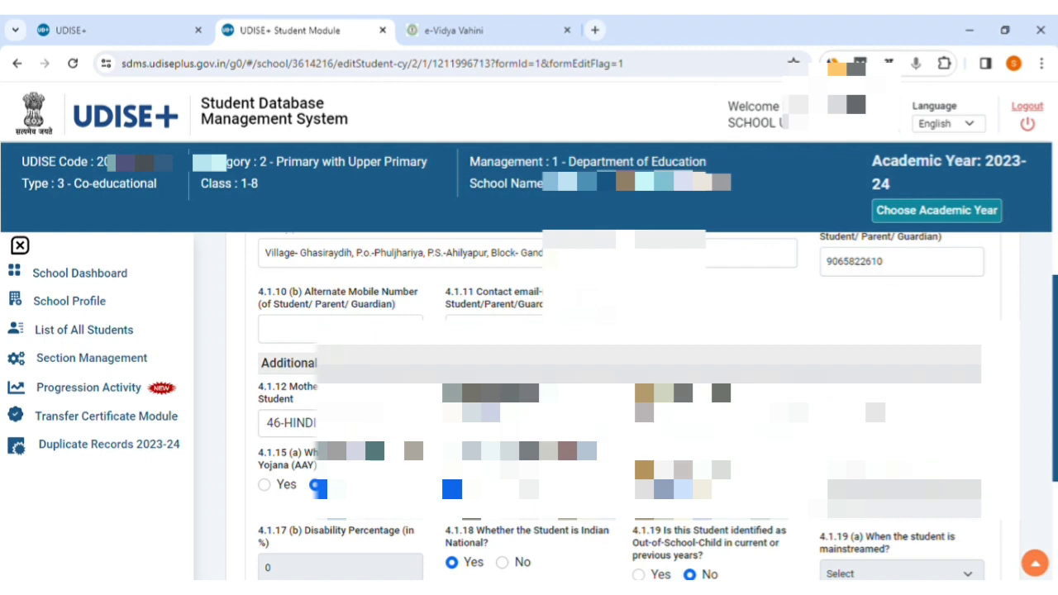
{"action": "scroll", "coordinate": [623, 405], "scroll_direction": "up", "scroll_amount": 1}
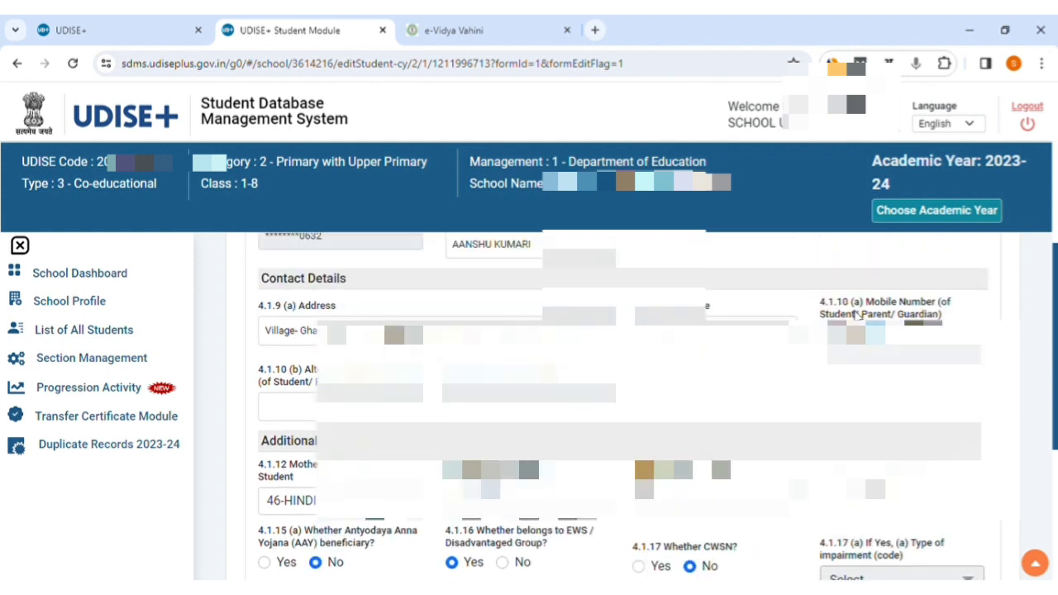
{"action": "scroll", "coordinate": [623, 405], "scroll_direction": "down", "scroll_amount": 2}
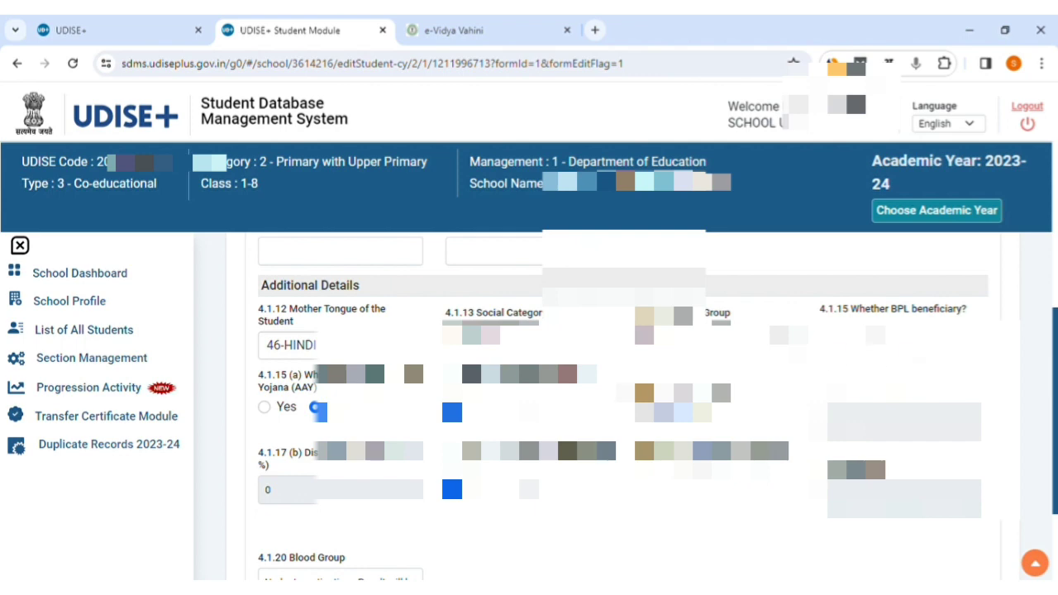
{"action": "scroll", "coordinate": [612, 405], "scroll_direction": "down", "scroll_amount": 1}
{"action": "scroll", "coordinate": [561, 271], "scroll_direction": "down", "scroll_amount": 2}
{"action": "scroll", "coordinate": [561, 271], "scroll_direction": "up", "scroll_amount": 1}
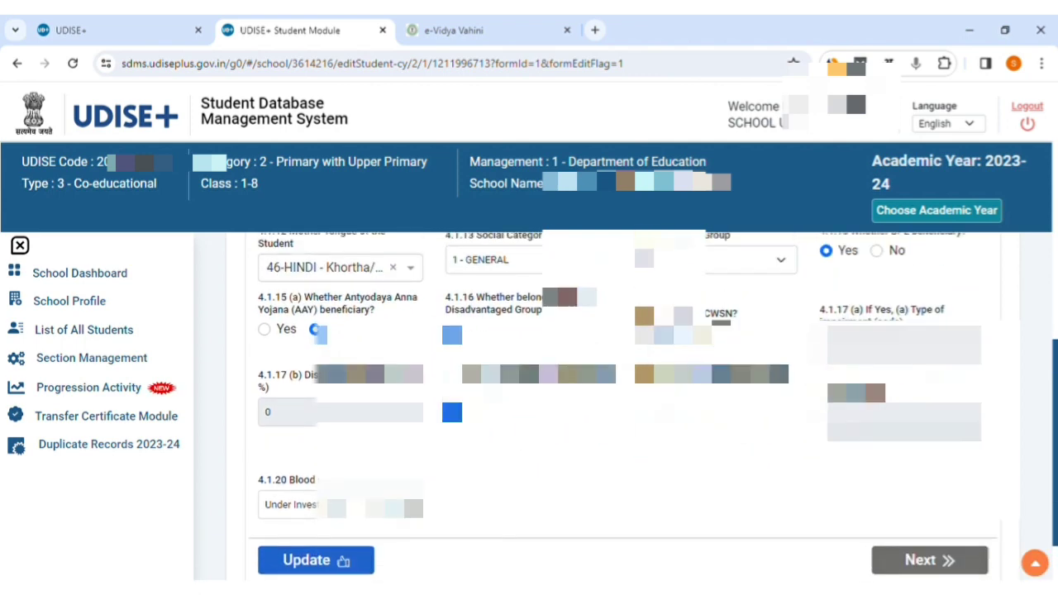
Open the choices of the 4.1.20 Blood Group field in the student's general profile
{"action": "triple_click", "coordinate": [297, 477]}
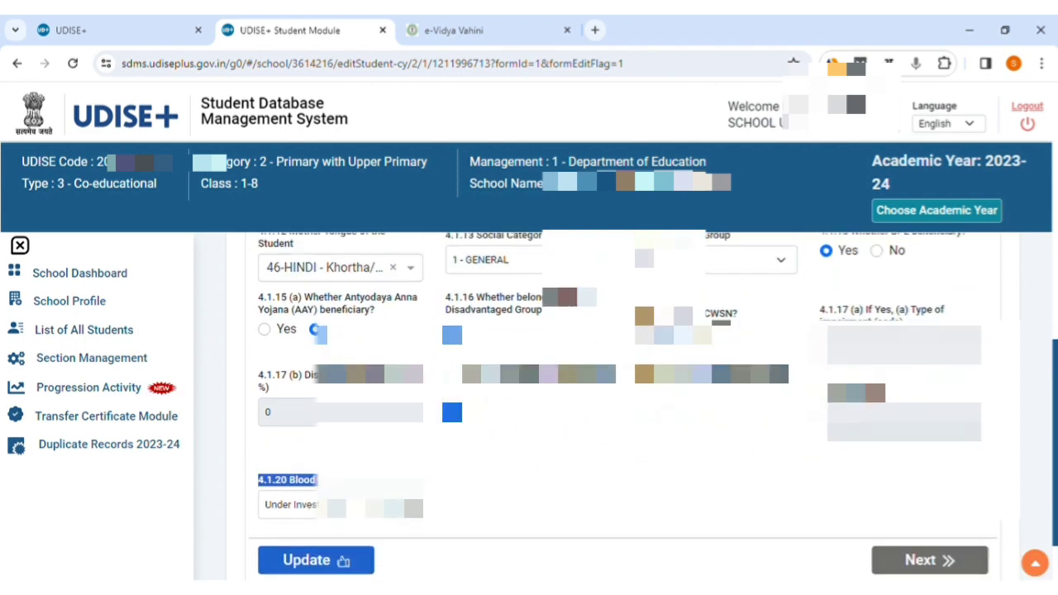
{"action": "left_click", "coordinate": [449, 521]}
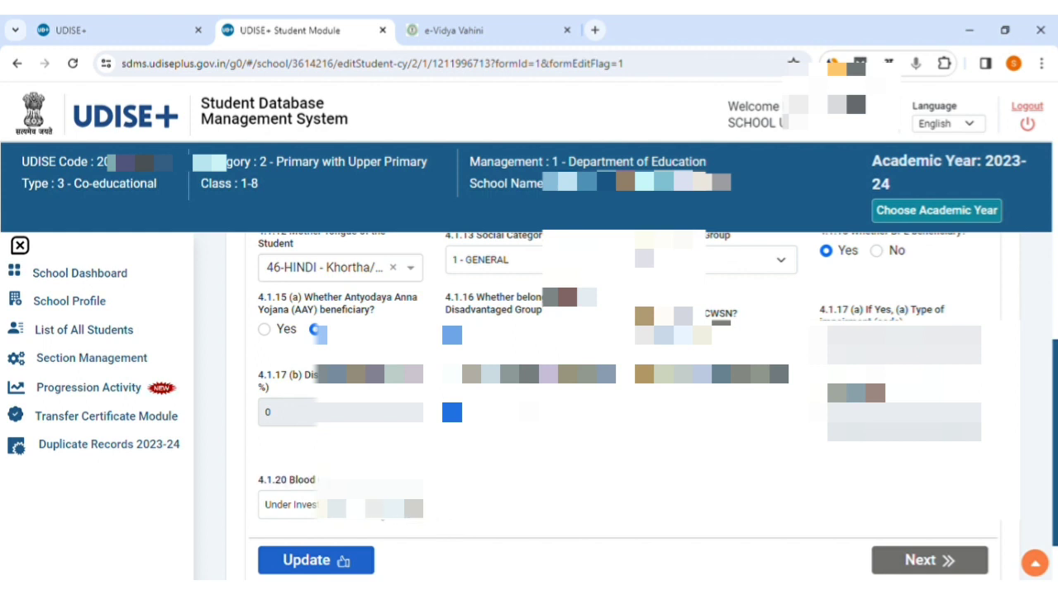
{"action": "left_click", "coordinate": [379, 505]}
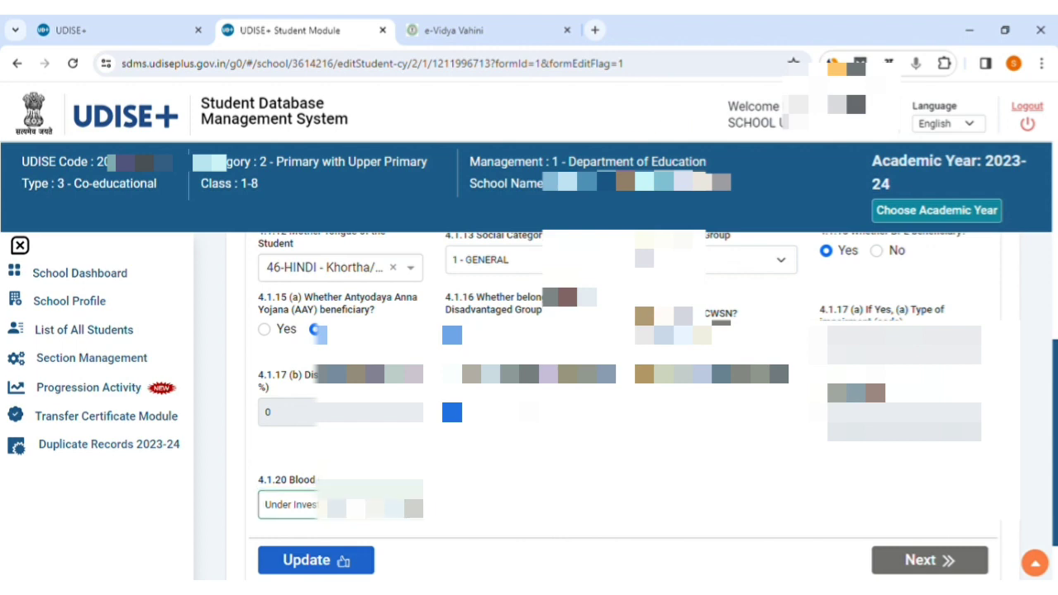
Review the student's additional details in the General Profile and continue to the Enrolment Details
{"action": "scroll", "coordinate": [561, 272], "scroll_direction": "up", "scroll_amount": 2}
{"action": "scroll", "coordinate": [562, 271], "scroll_direction": "up", "scroll_amount": 5}
{"action": "scroll", "coordinate": [561, 271], "scroll_direction": "down", "scroll_amount": 7}
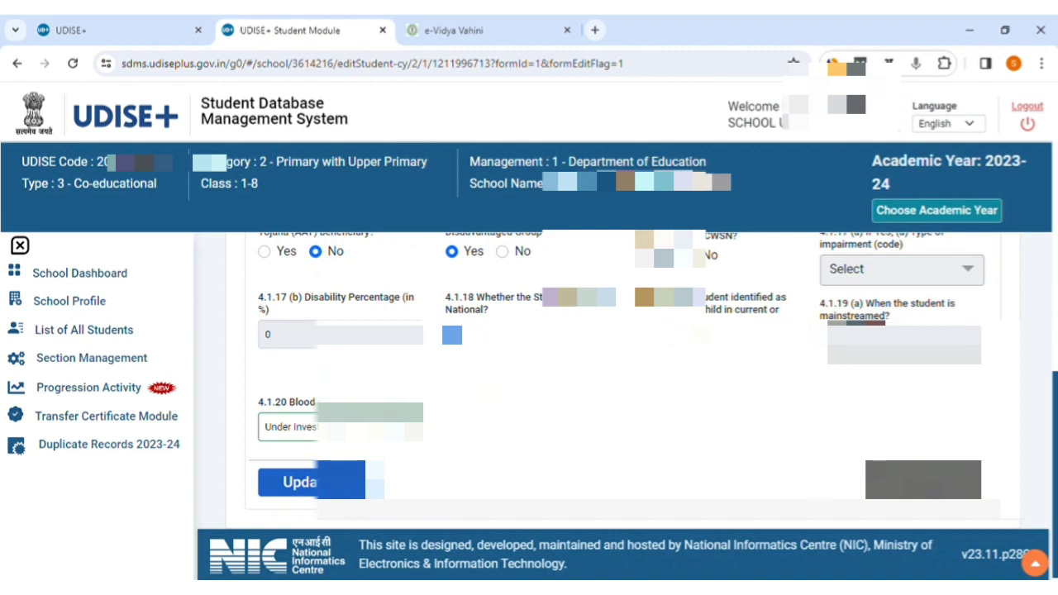
{"action": "left_click", "coordinate": [924, 481]}
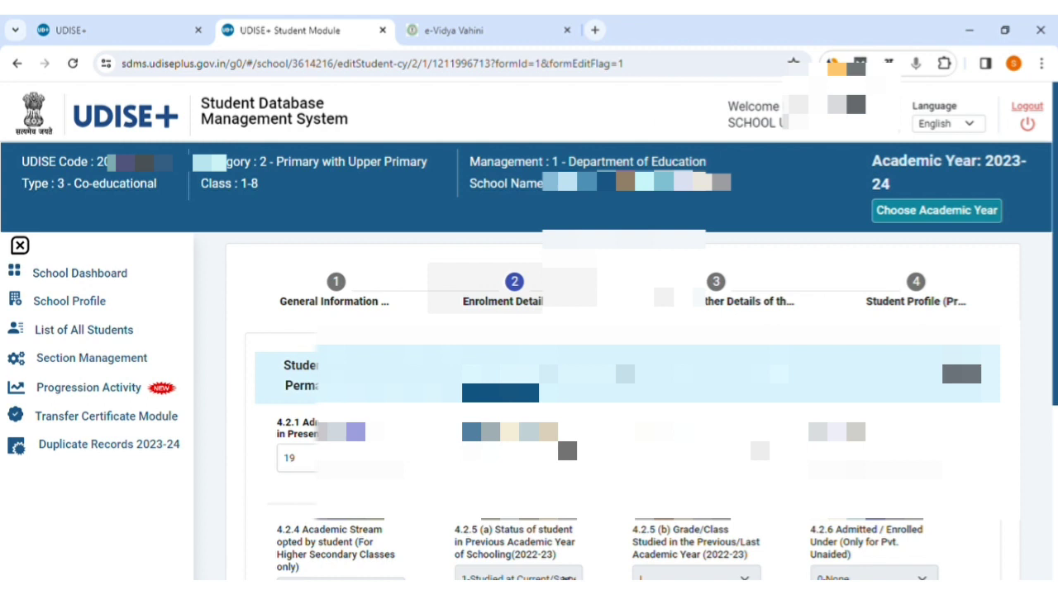
Examine the Enrolment Details fields, from 4.2.1 Admission Number to 4.2.8 days attended in the previous academic year
{"action": "left_click_drag", "start_coordinate": [303, 425], "coordinate": [355, 435]}
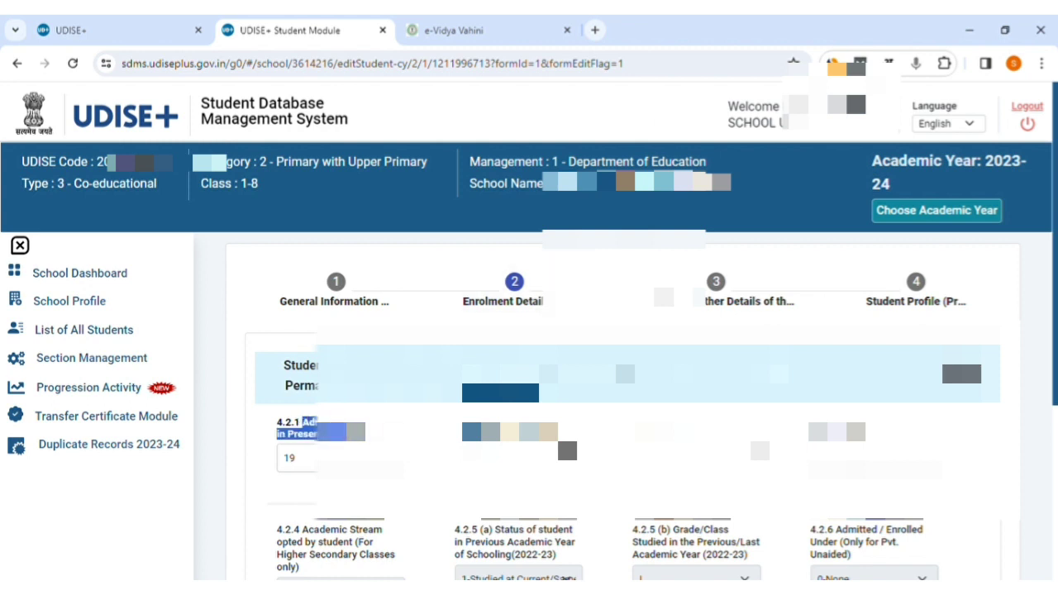
{"action": "left_click", "coordinate": [357, 435]}
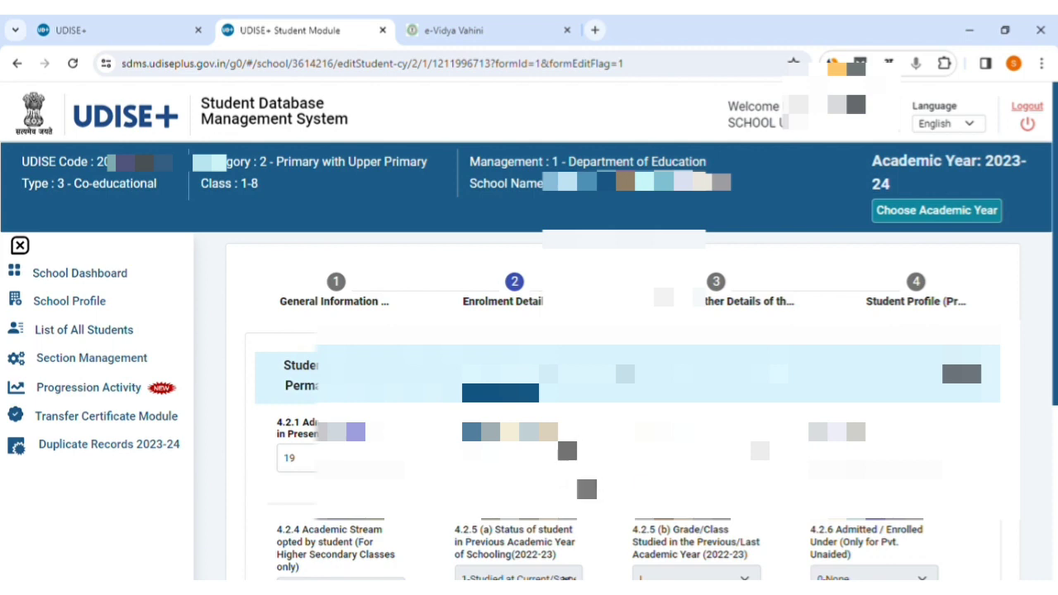
{"action": "scroll", "coordinate": [628, 413], "scroll_direction": "down", "scroll_amount": 1}
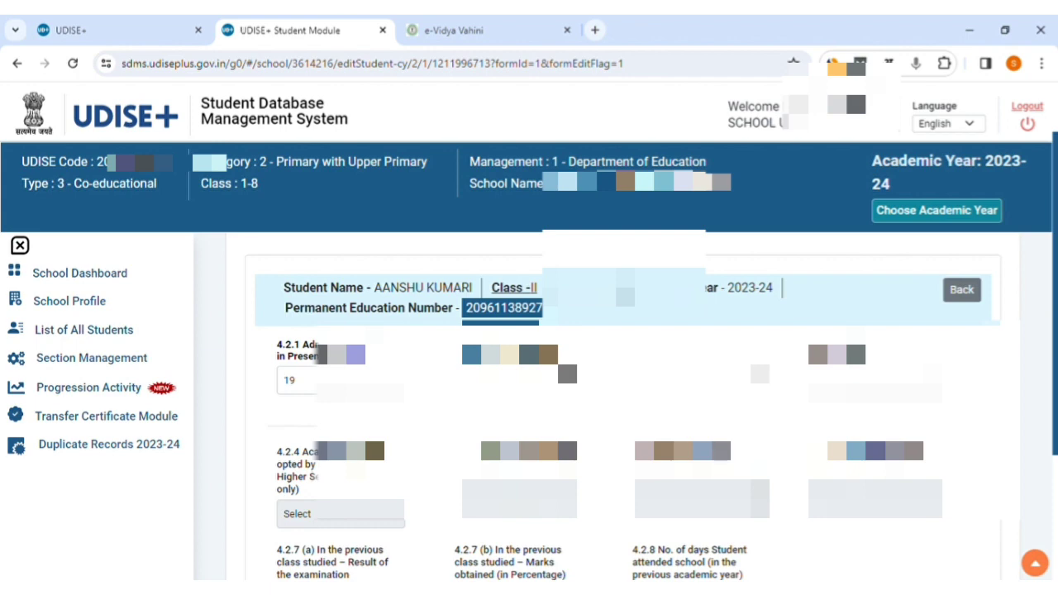
{"action": "scroll", "coordinate": [628, 413], "scroll_direction": "down", "scroll_amount": 2}
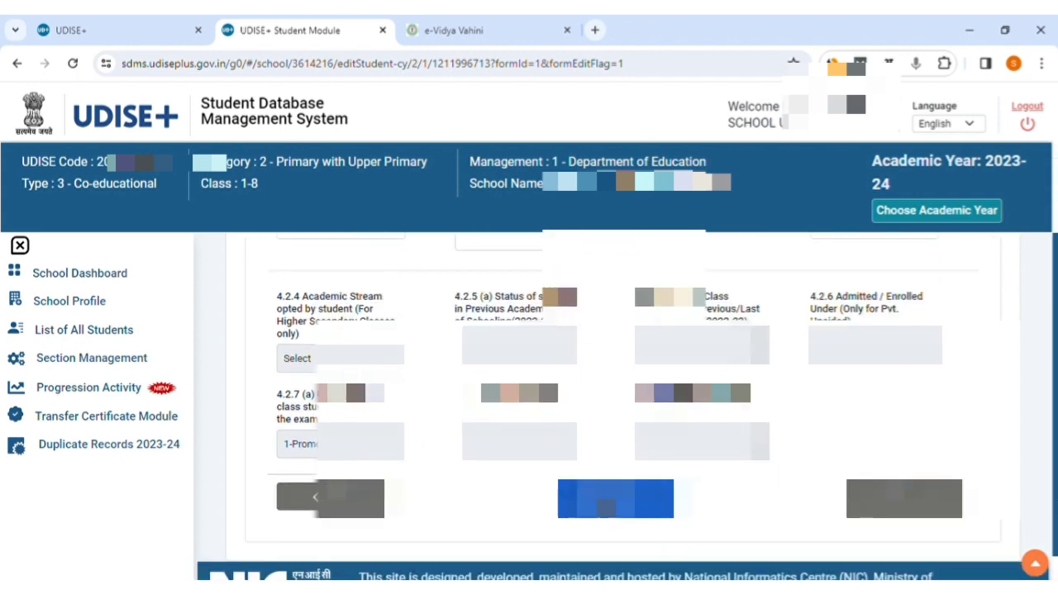
{"action": "scroll", "coordinate": [844, 531], "scroll_direction": "up", "scroll_amount": 3}
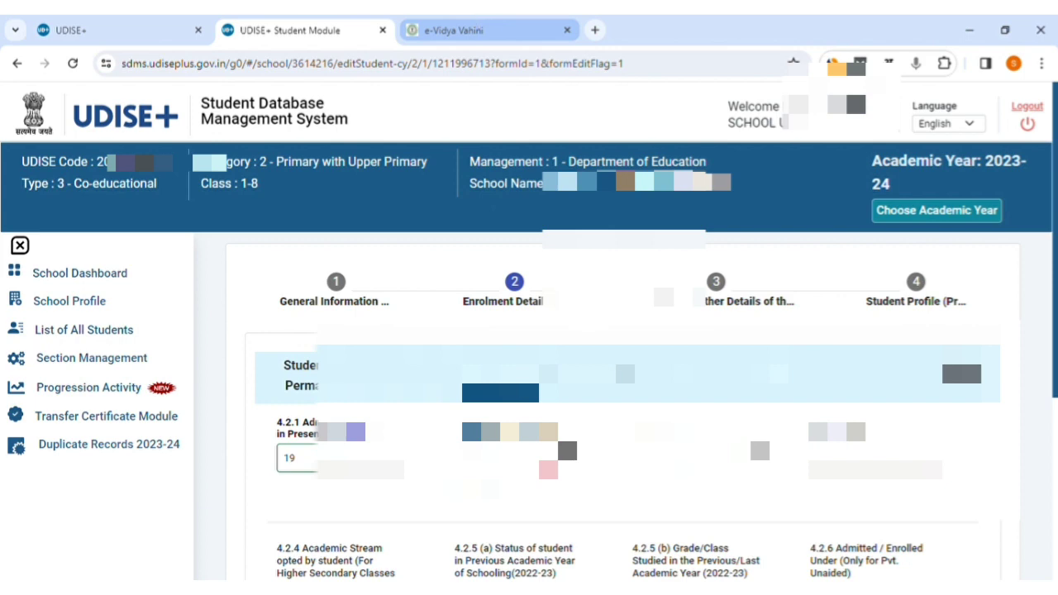
Switch to e-Vidya Vahini to look up the student's admission record and return to the UDISE+ Student Module
{"action": "left_click", "coordinate": [454, 30]}
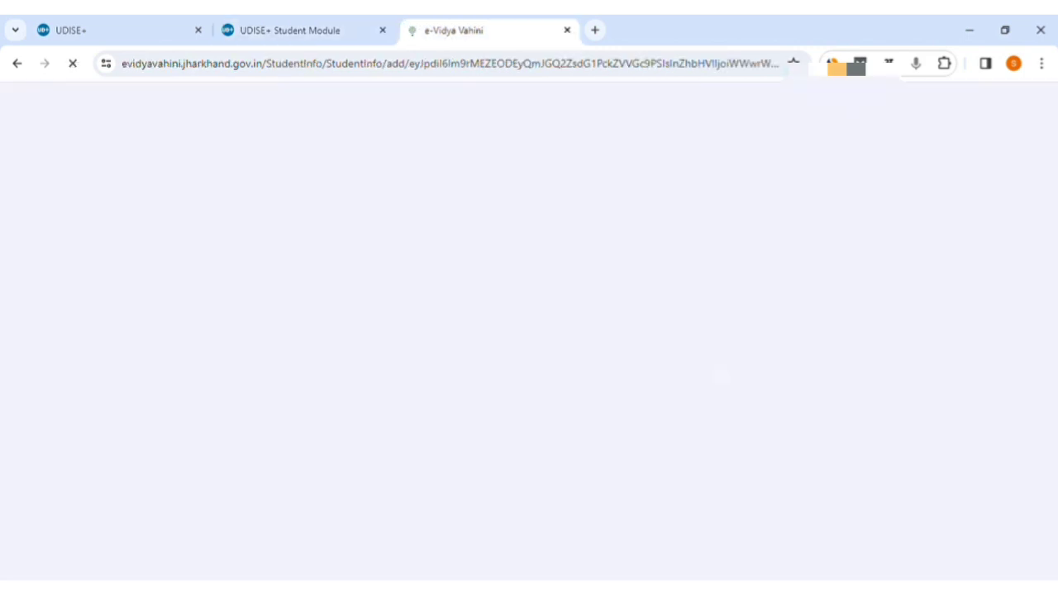
{"action": "scroll", "coordinate": [612, 330], "scroll_direction": "up", "scroll_amount": 10}
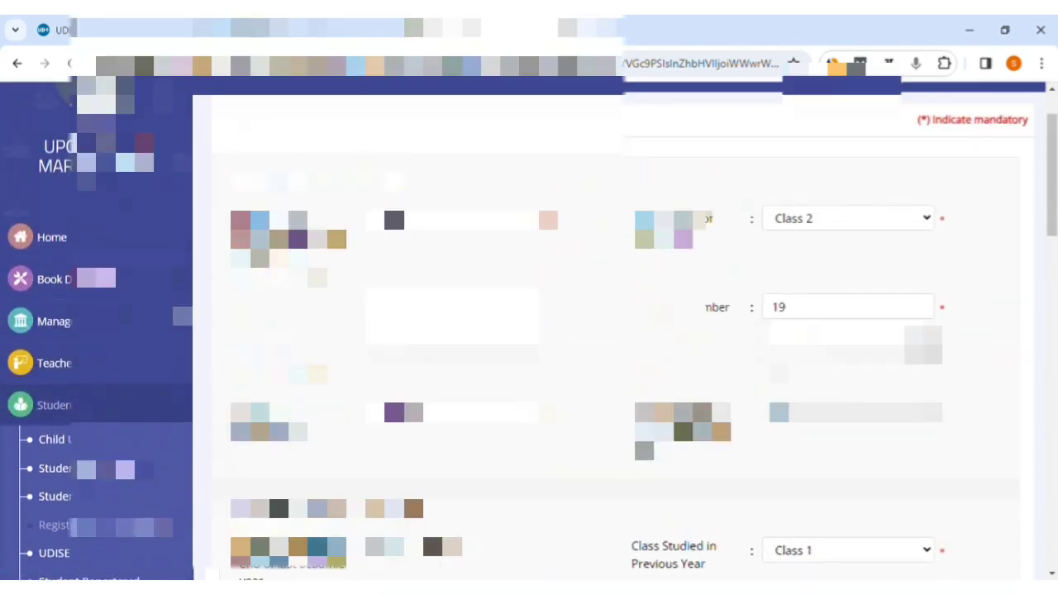
{"action": "left_click", "coordinate": [301, 31]}
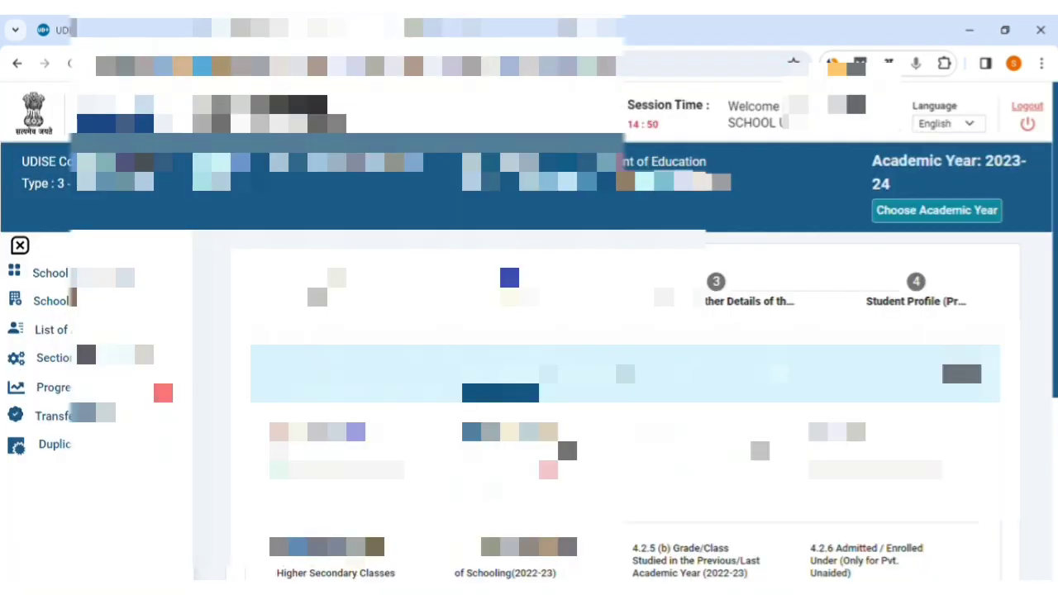
Enter a July 2022 date as the student's 4.2.2 Admission Date and go on to the facility details
{"action": "left_click", "coordinate": [566, 452]}
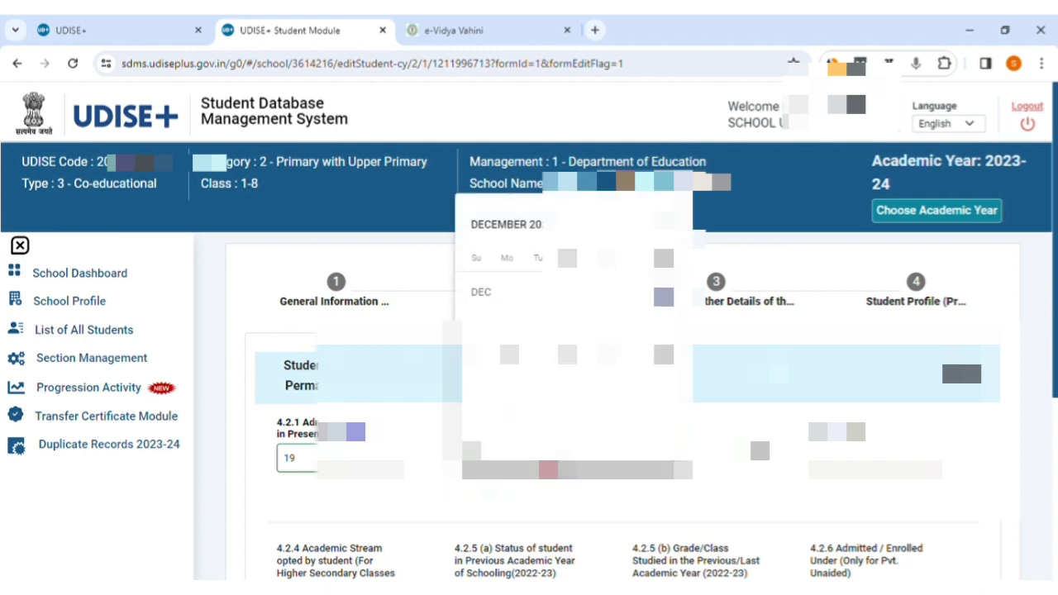
{"action": "left_click", "coordinate": [538, 224]}
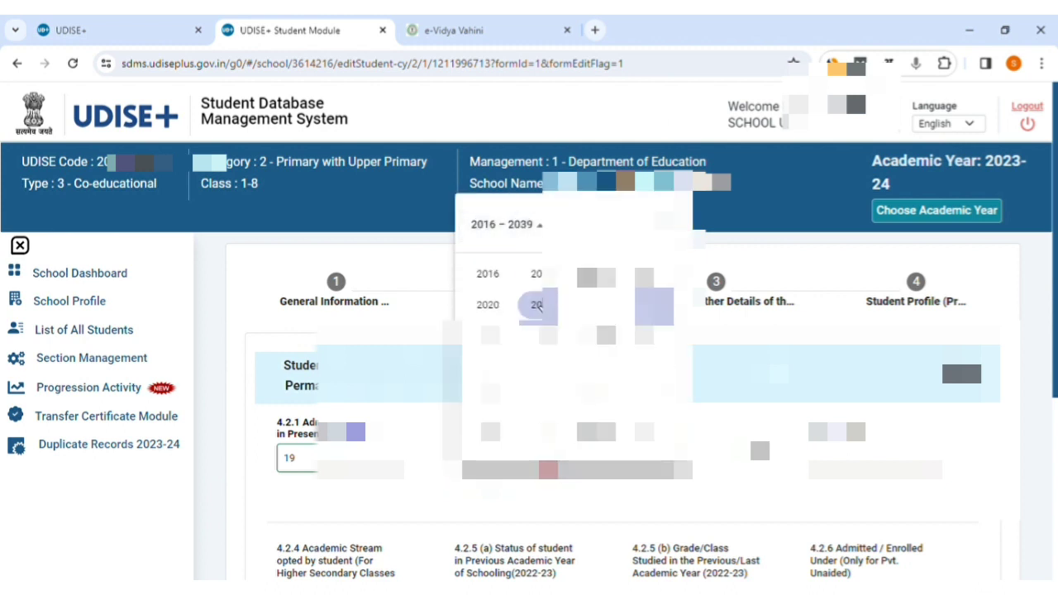
{"action": "left_click", "coordinate": [597, 304]}
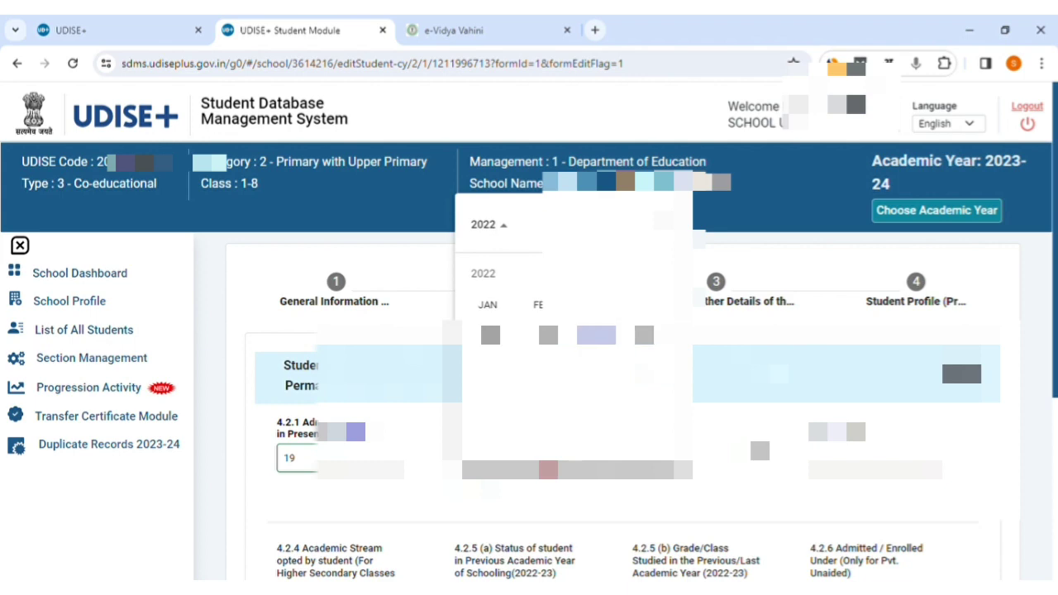
{"action": "left_click", "coordinate": [596, 335]}
{"action": "left_click", "coordinate": [540, 389]}
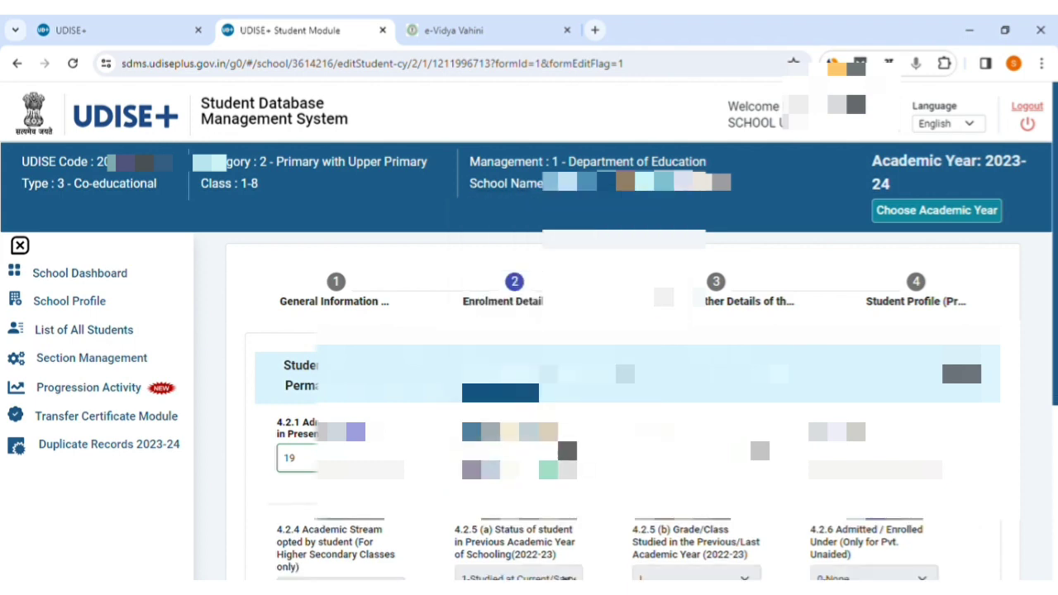
{"action": "scroll", "coordinate": [529, 372], "scroll_direction": "down", "scroll_amount": 1}
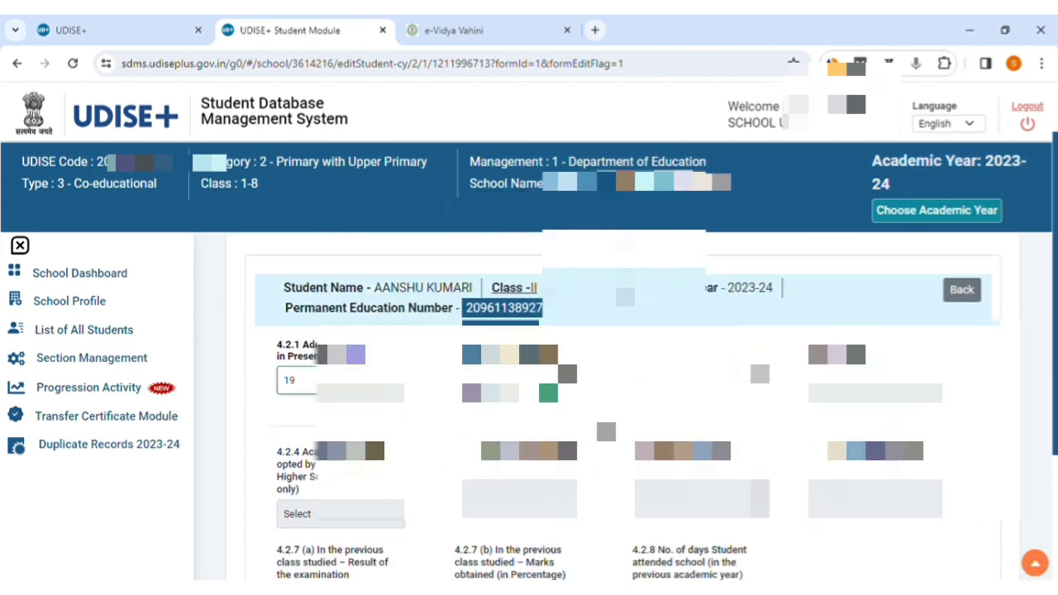
{"action": "scroll", "coordinate": [619, 405], "scroll_direction": "down", "scroll_amount": 3}
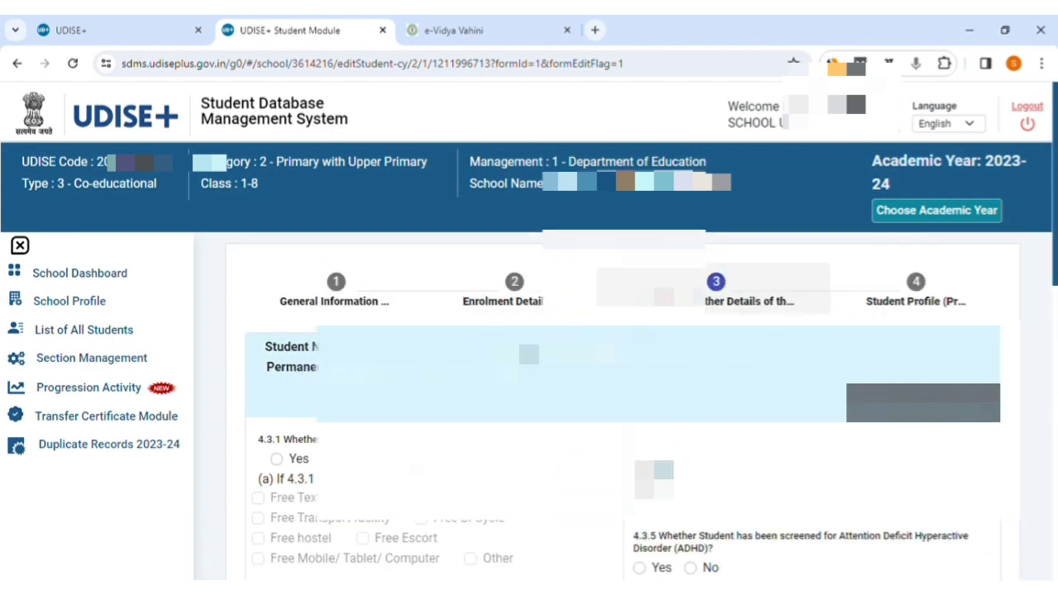
Reopen the first Class II student's General Profile from the school dashboard and continue to the Enrolment Details
{"action": "left_click", "coordinate": [107, 271]}
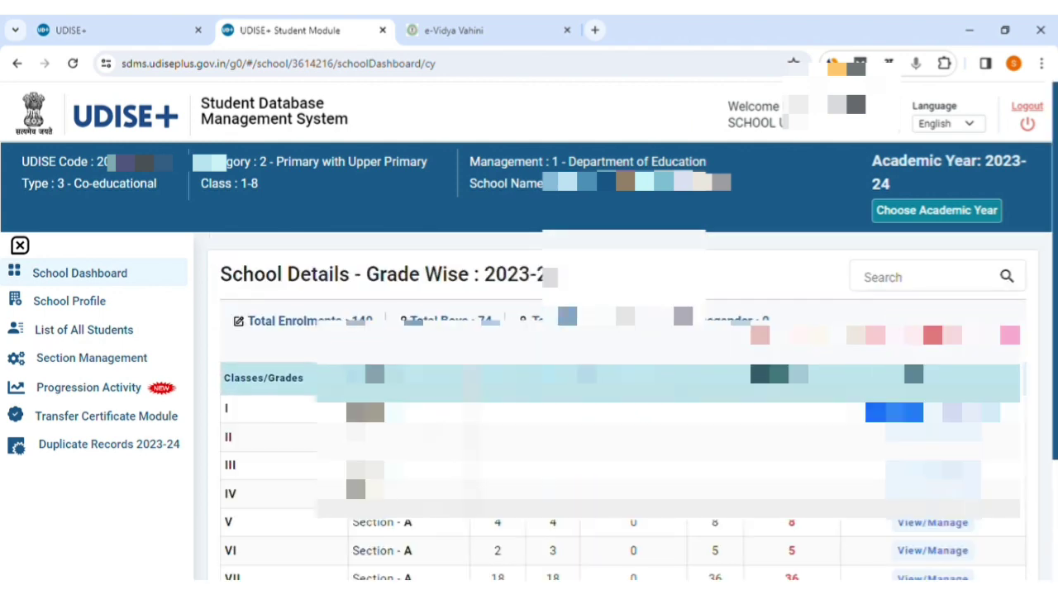
{"action": "left_click", "coordinate": [926, 438]}
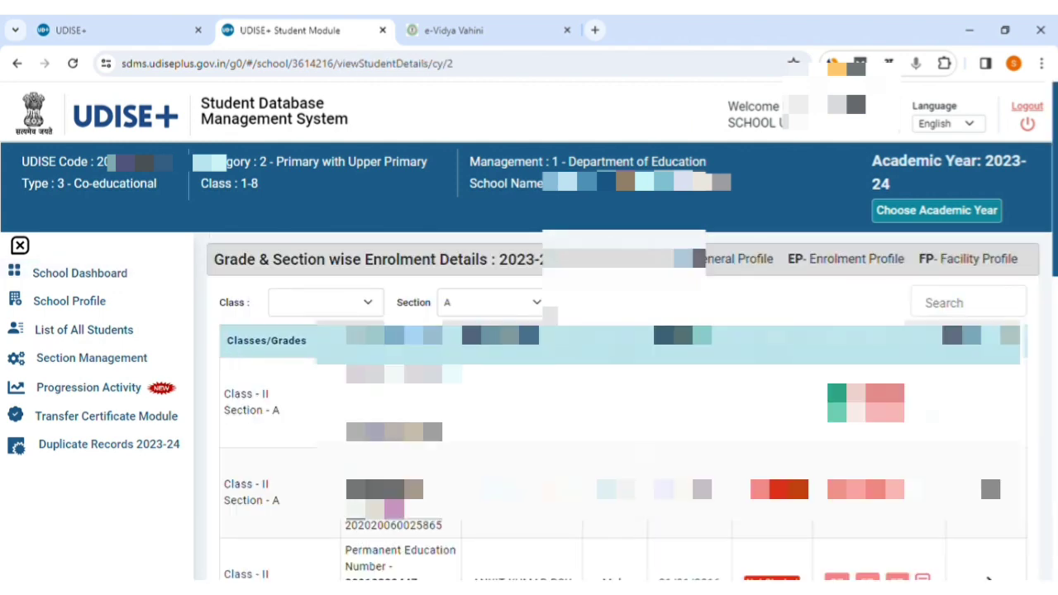
{"action": "left_click", "coordinate": [839, 403]}
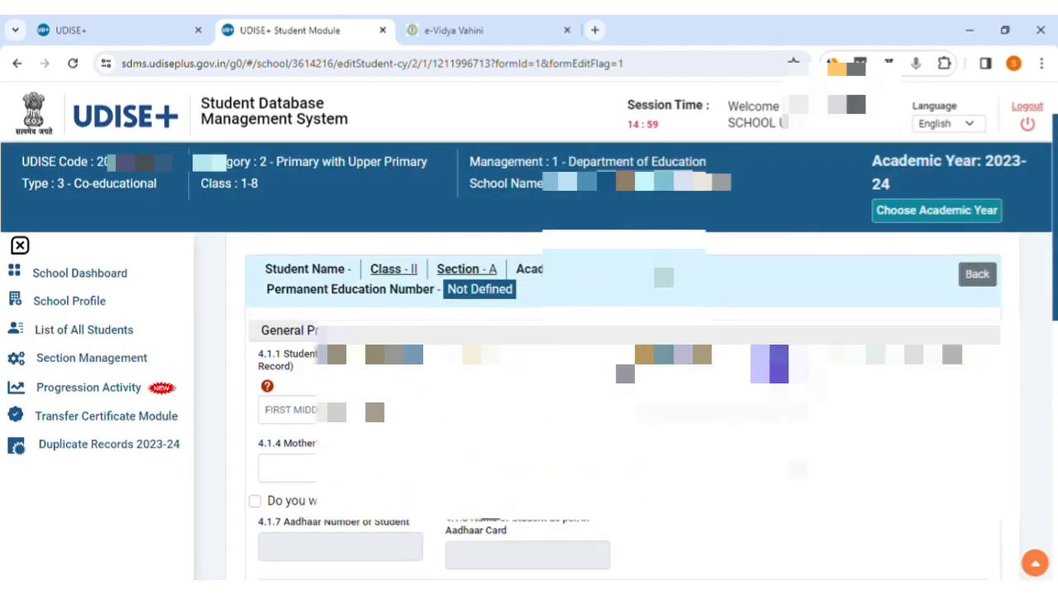
{"action": "scroll", "coordinate": [664, 277], "scroll_direction": "down", "scroll_amount": 10}
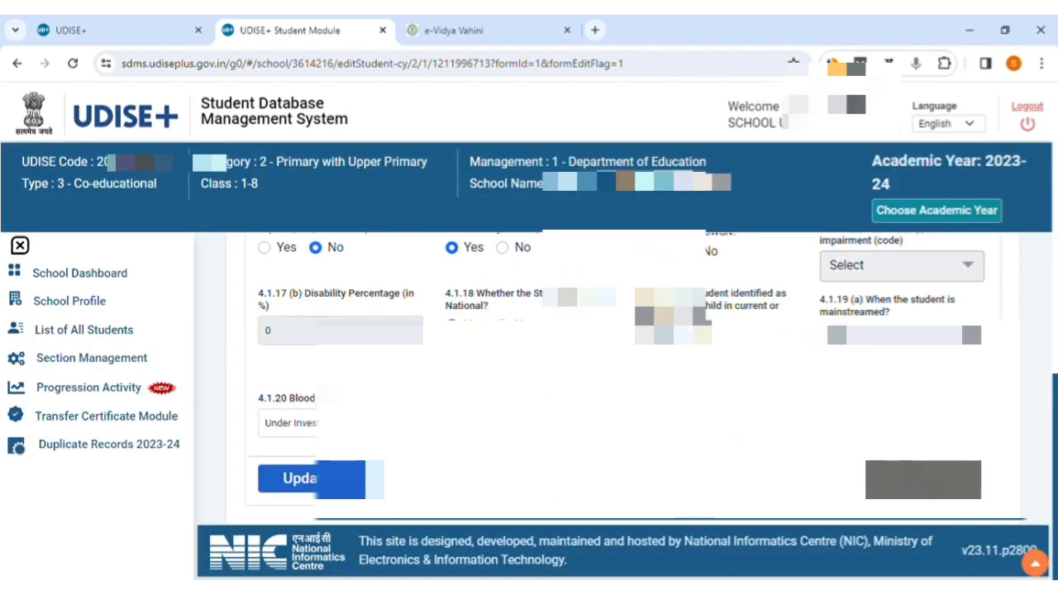
{"action": "scroll", "coordinate": [923, 534], "scroll_direction": "up", "scroll_amount": 4}
{"action": "scroll", "coordinate": [923, 533], "scroll_direction": "down", "scroll_amount": 4}
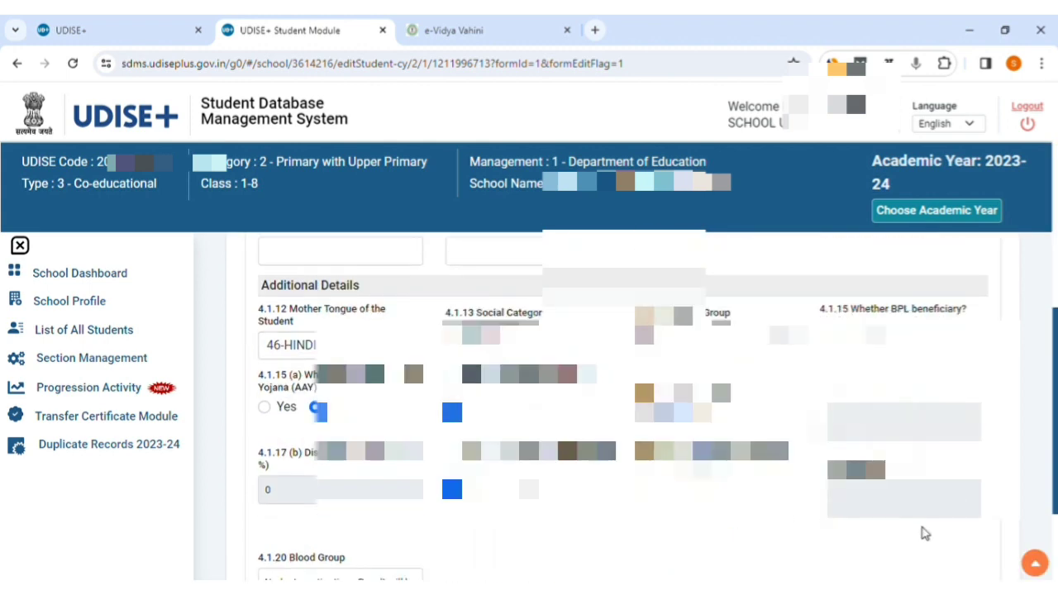
{"action": "left_click", "coordinate": [923, 479]}
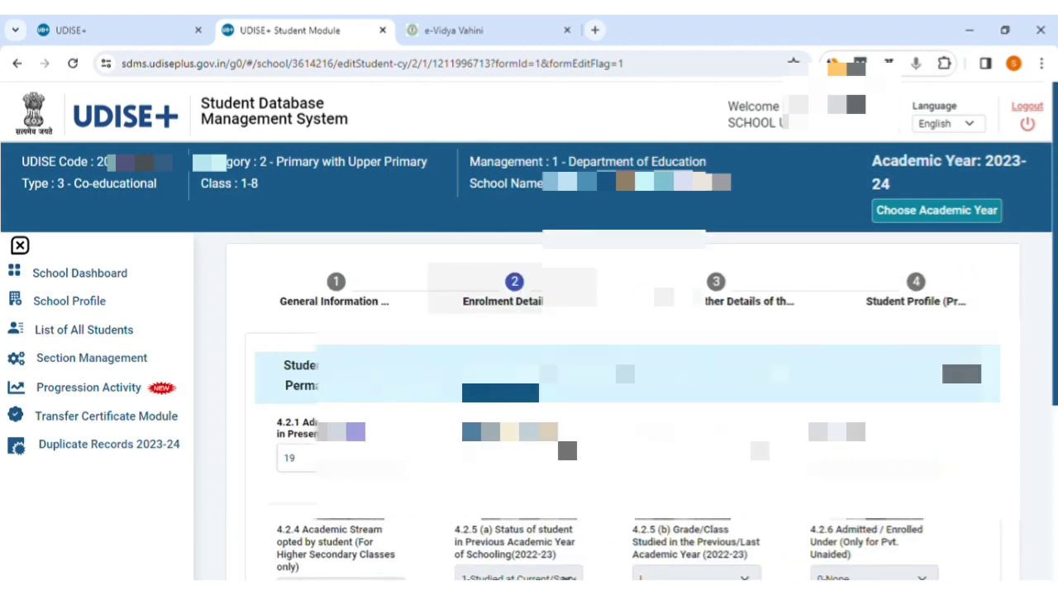
Set the student's 4.2.2 Admission Date in the present school to 13 July 2022
{"action": "scroll", "coordinate": [702, 394], "scroll_direction": "down", "scroll_amount": 2}
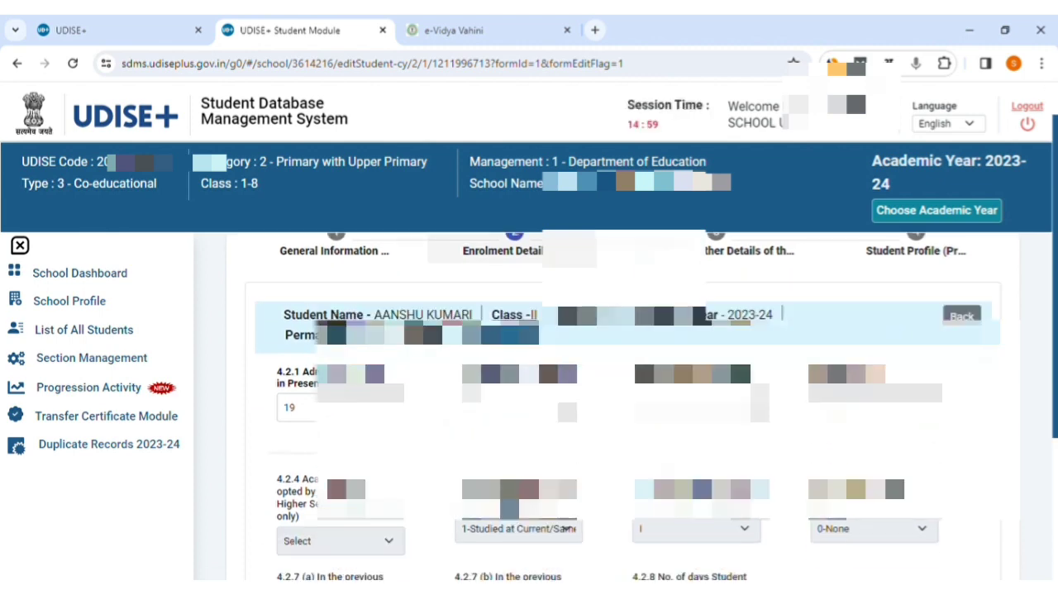
{"action": "left_click", "coordinate": [648, 303]}
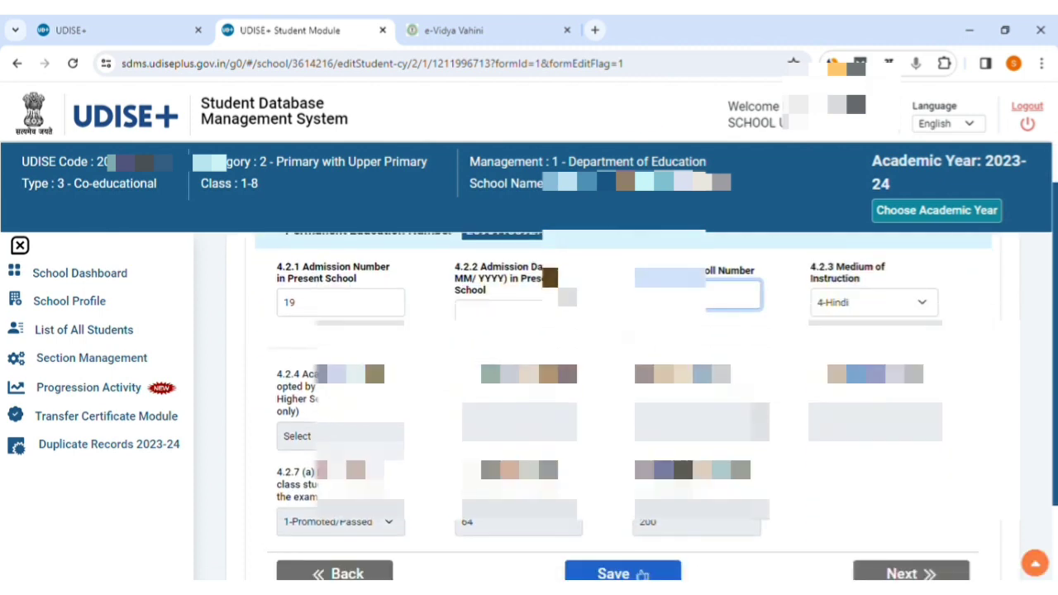
{"action": "left_click", "coordinate": [497, 311]}
{"action": "left_click", "coordinate": [369, 367]}
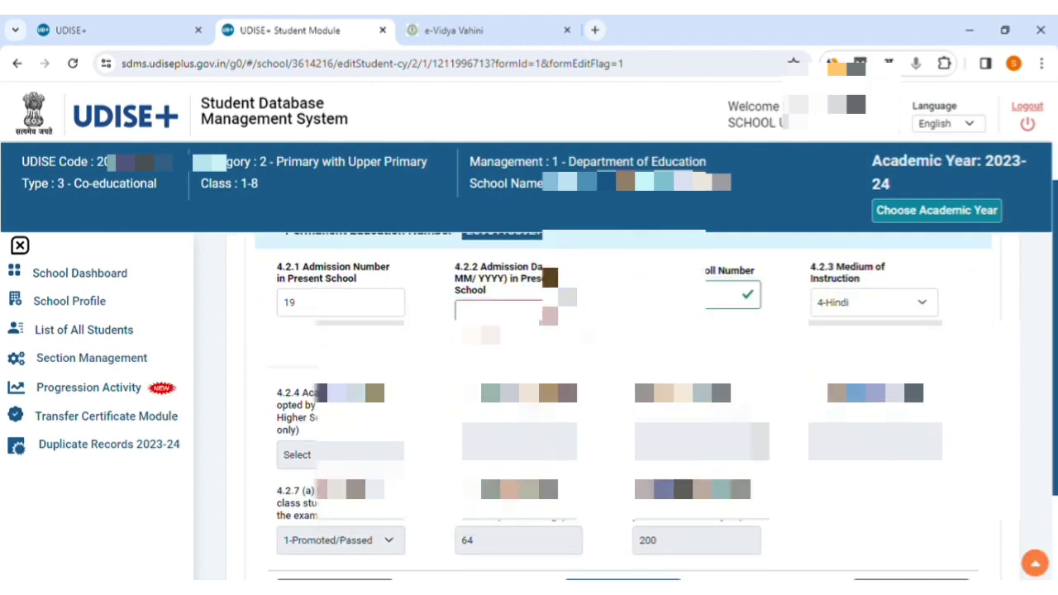
{"action": "scroll", "coordinate": [369, 367], "scroll_direction": "up", "scroll_amount": 1}
{"action": "left_click", "coordinate": [570, 389]}
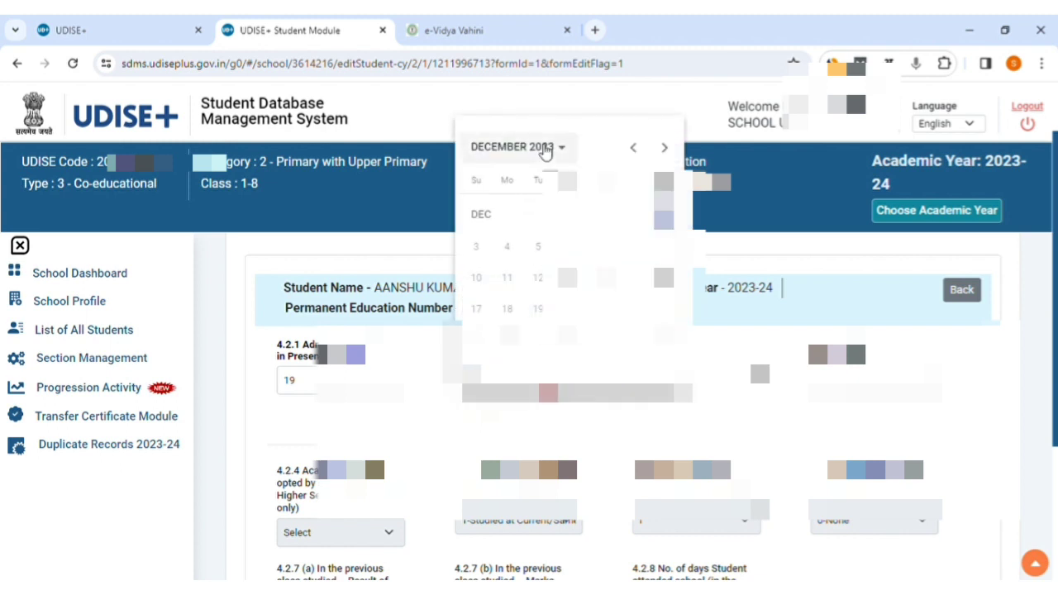
{"action": "left_click", "coordinate": [537, 147]}
{"action": "left_click", "coordinate": [597, 228]}
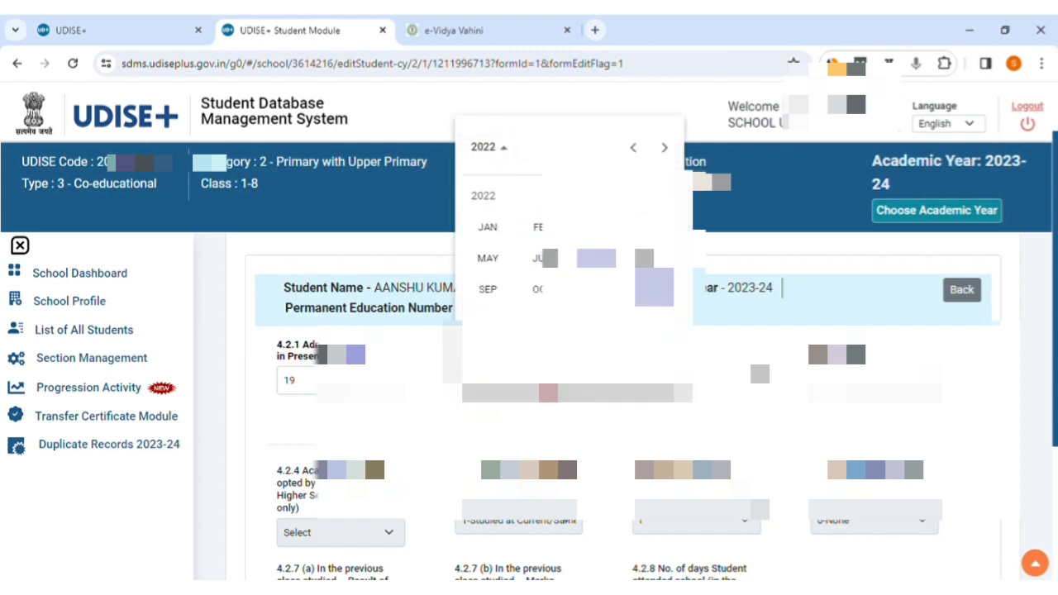
{"action": "left_click", "coordinate": [602, 259]}
{"action": "left_click", "coordinate": [601, 259]}
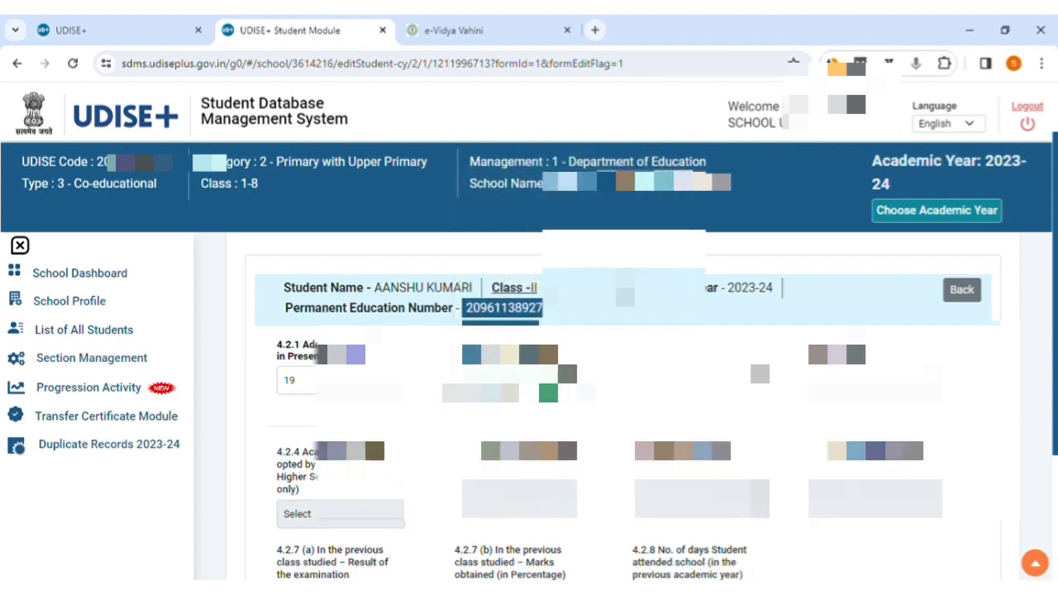
{"action": "left_click", "coordinate": [565, 390]}
{"action": "left_click", "coordinate": [569, 279]}
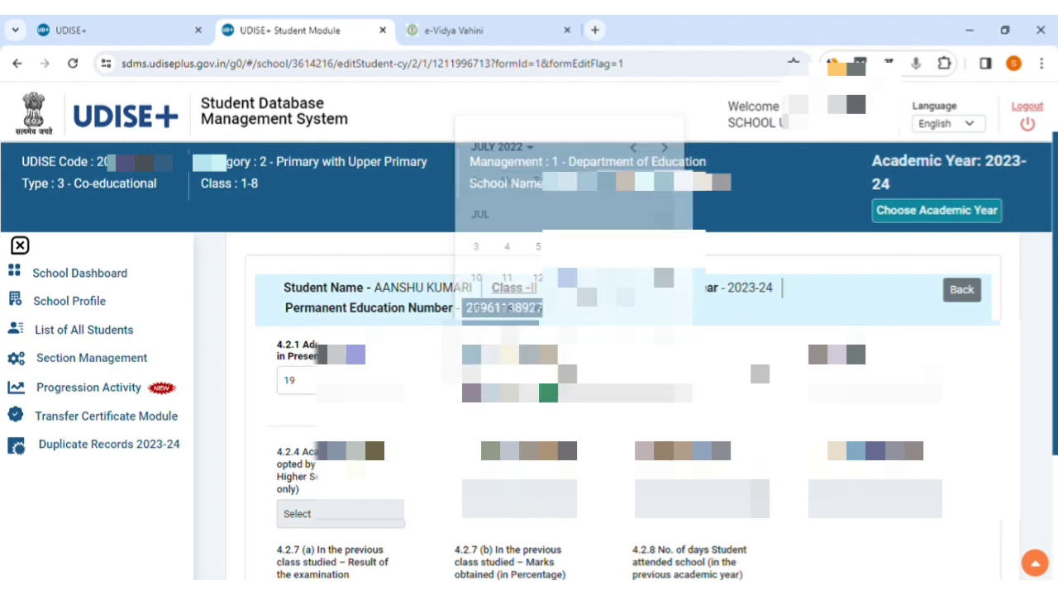
Save the student's enrolment details and continue to the facility and other details
{"action": "scroll", "coordinate": [583, 413], "scroll_direction": "down", "scroll_amount": 1}
{"action": "scroll", "coordinate": [607, 412], "scroll_direction": "down", "scroll_amount": 2}
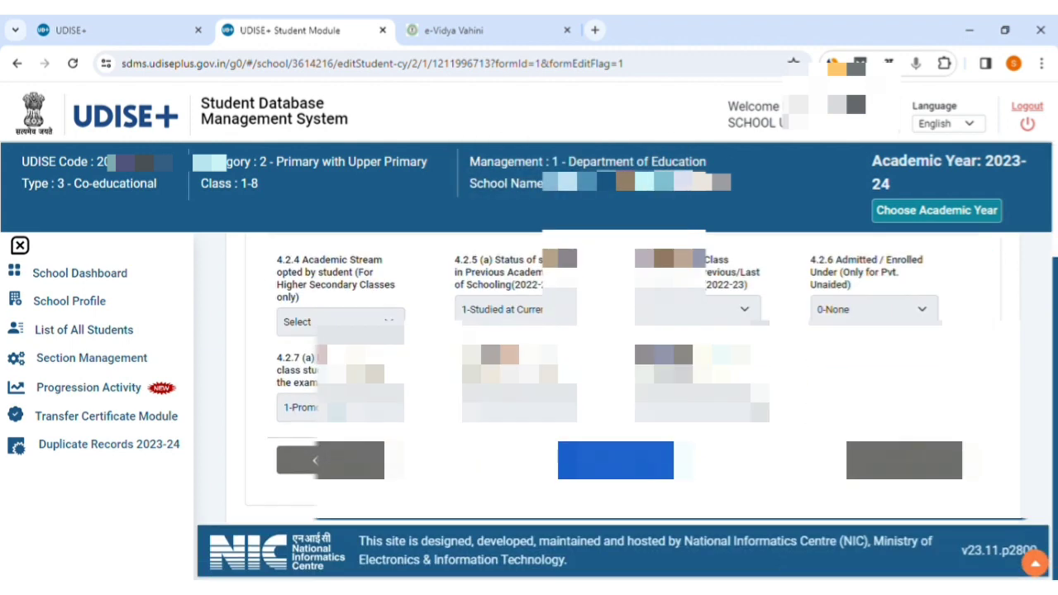
{"action": "left_click", "coordinate": [626, 461]}
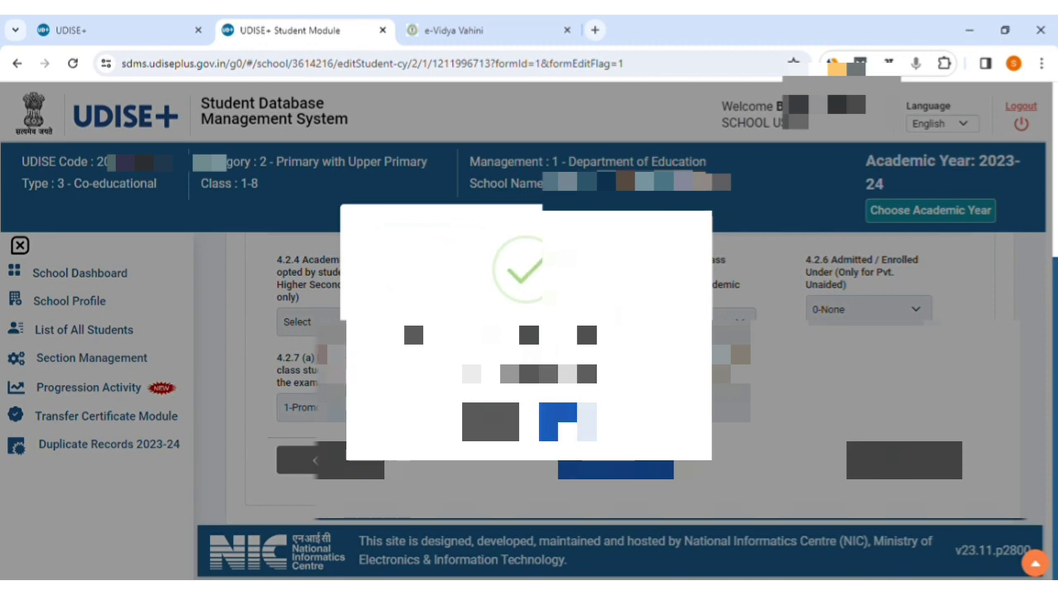
{"action": "left_click", "coordinate": [567, 421]}
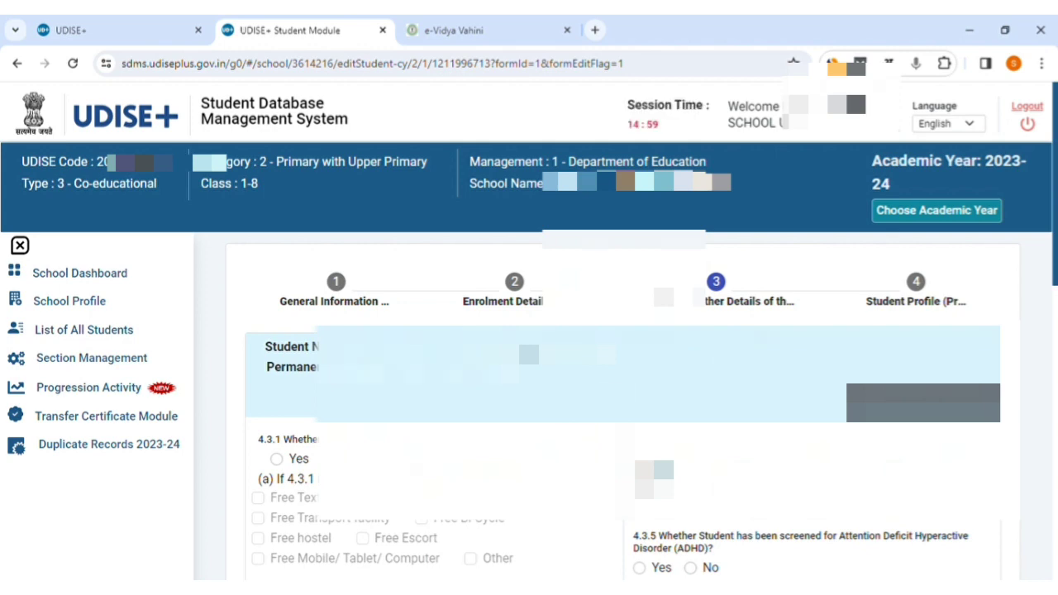
Answer Yes to 4.3.1 on facilities provided to the student and select free textbooks as the facility
{"action": "scroll", "coordinate": [622, 404], "scroll_direction": "down", "scroll_amount": 2}
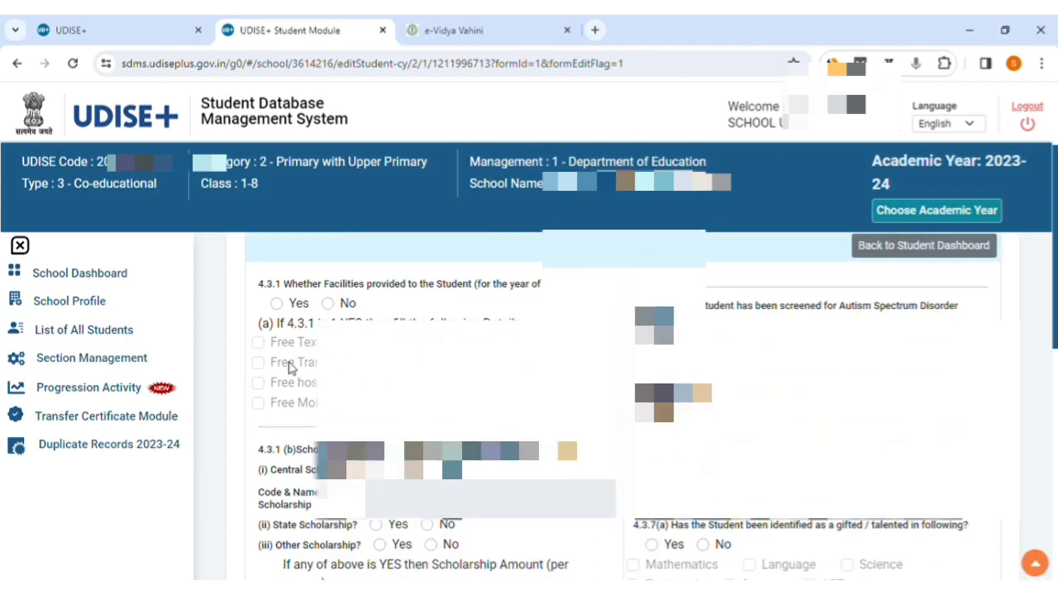
{"action": "left_click", "coordinate": [277, 303]}
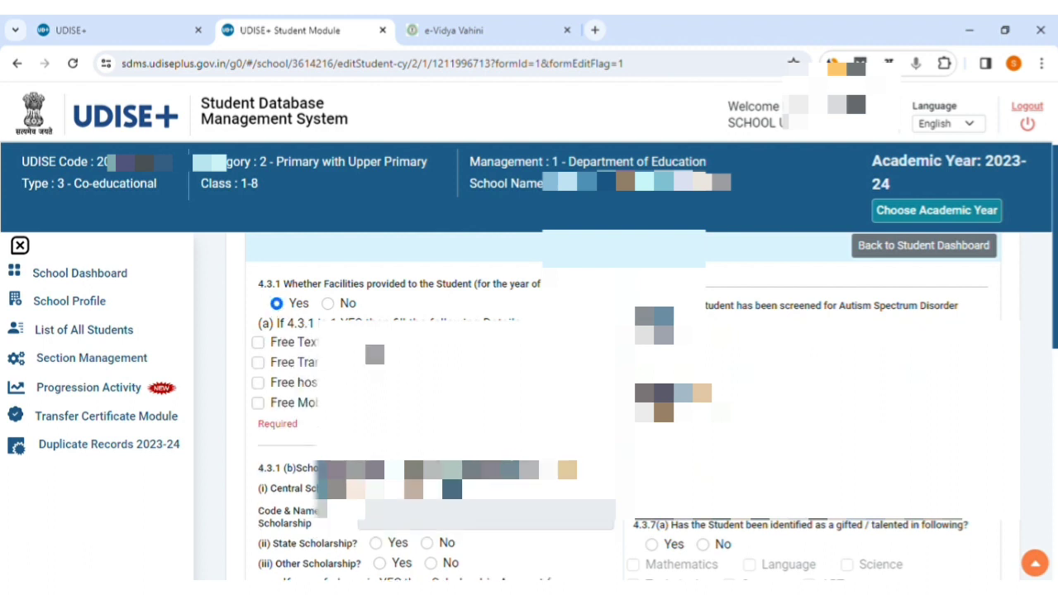
{"action": "left_click", "coordinate": [259, 347]}
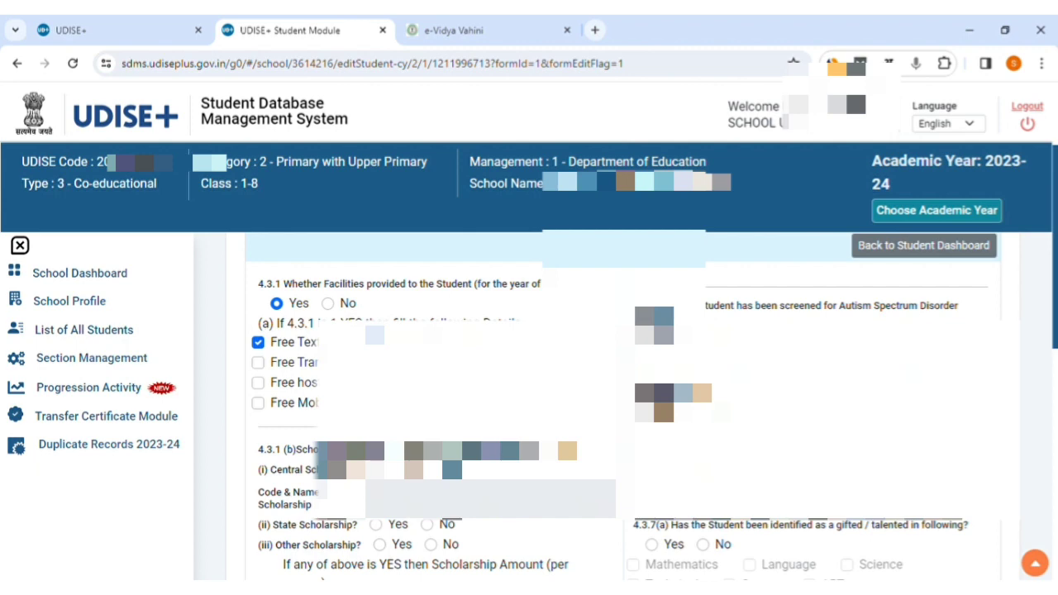
Review the facility and other details form, including the scholarship, CWSN facilities, SLD screening, gifted student, digital device, height and weight questions
{"action": "scroll", "coordinate": [258, 331], "scroll_direction": "down", "scroll_amount": 2}
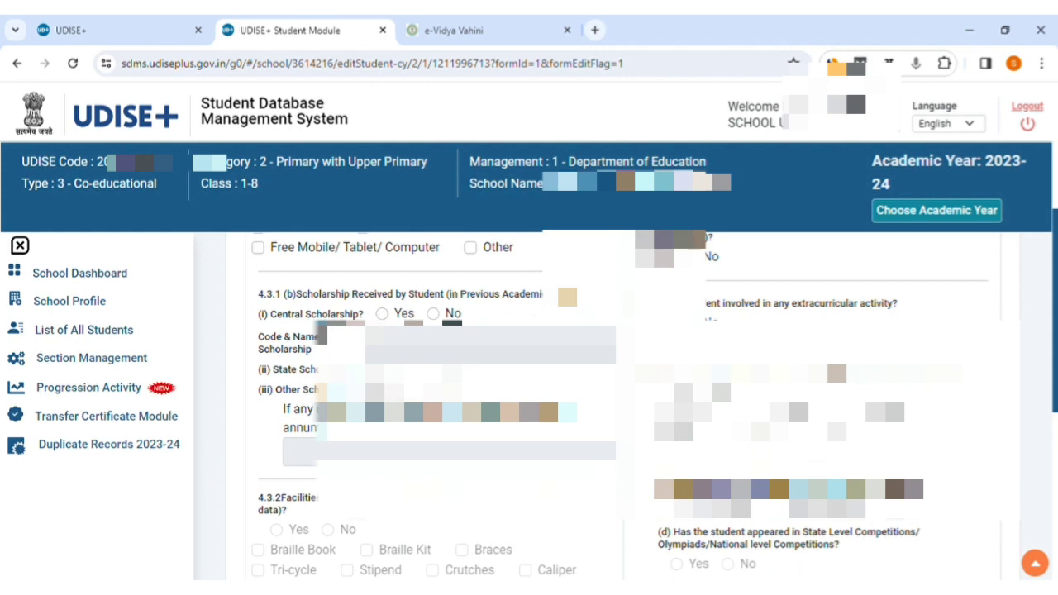
{"action": "scroll", "coordinate": [382, 317], "scroll_direction": "down", "scroll_amount": 5}
{"action": "scroll", "coordinate": [261, 354], "scroll_direction": "up", "scroll_amount": 5}
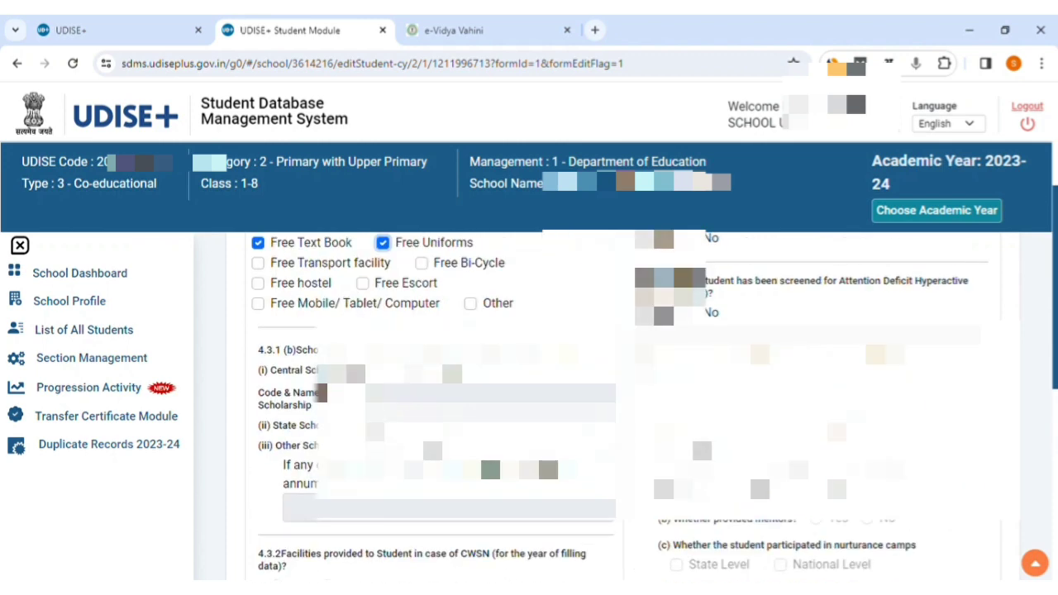
{"action": "left_click_drag", "start_coordinate": [259, 351], "coordinate": [461, 468]}
{"action": "left_click", "coordinate": [462, 470]}
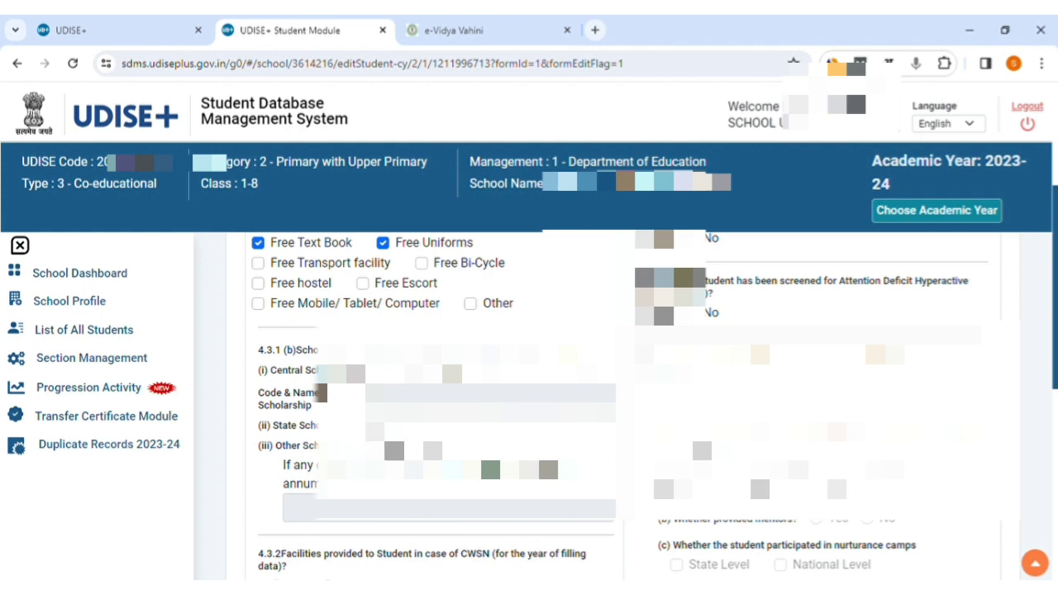
{"action": "scroll", "coordinate": [248, 403], "scroll_direction": "down", "scroll_amount": 4}
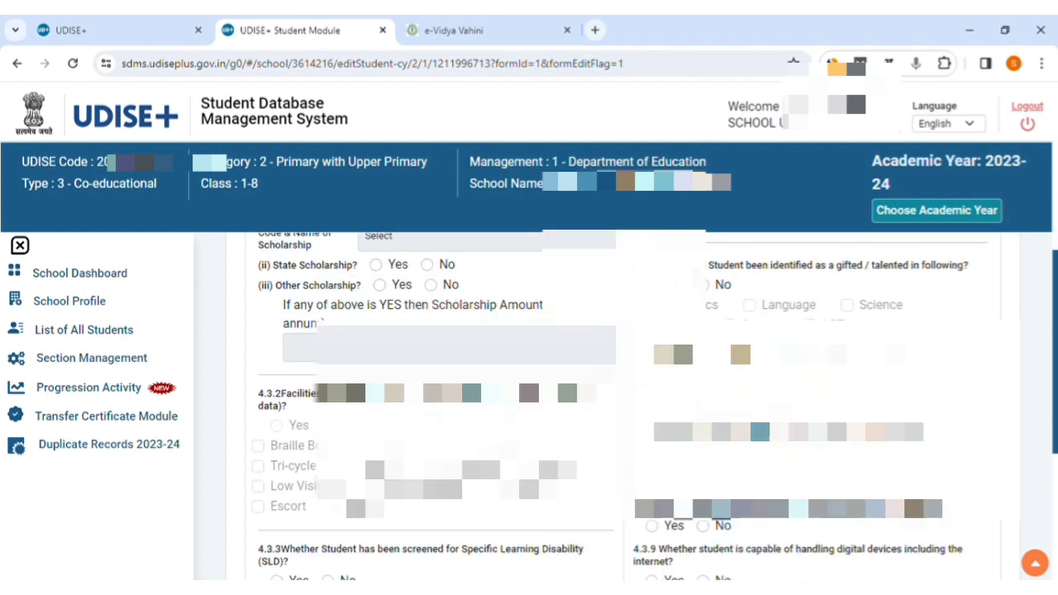
{"action": "scroll", "coordinate": [248, 403], "scroll_direction": "up", "scroll_amount": 1}
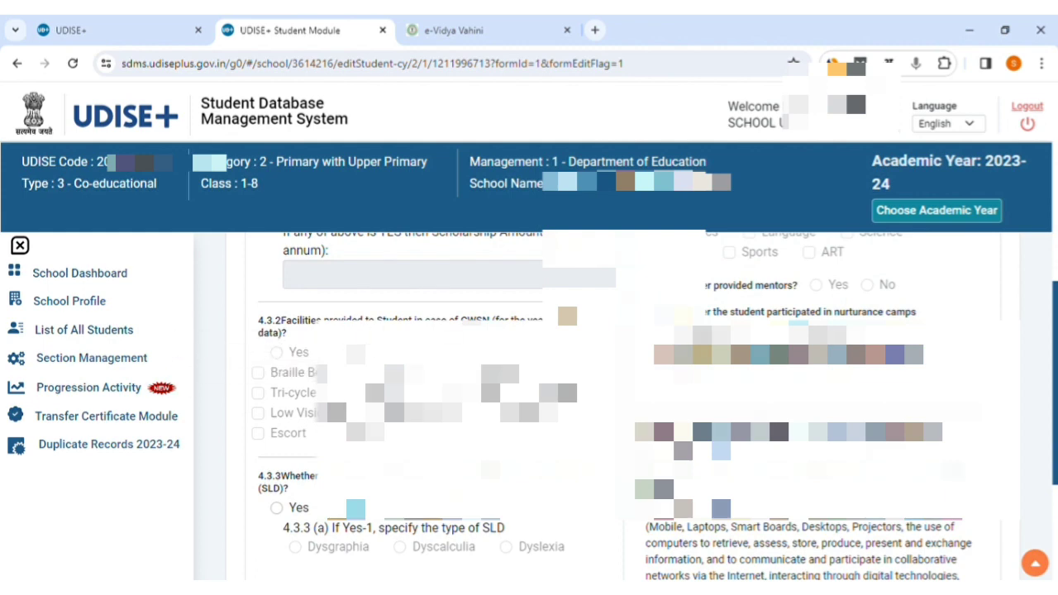
{"action": "scroll", "coordinate": [612, 405], "scroll_direction": "down", "scroll_amount": 1}
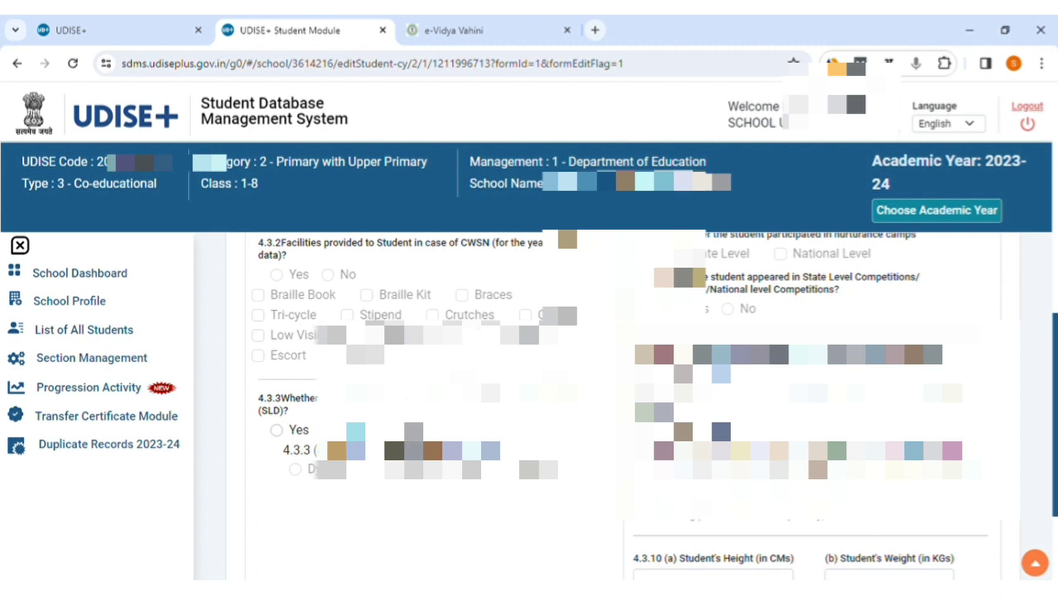
{"action": "scroll", "coordinate": [628, 405], "scroll_direction": "down", "scroll_amount": 3}
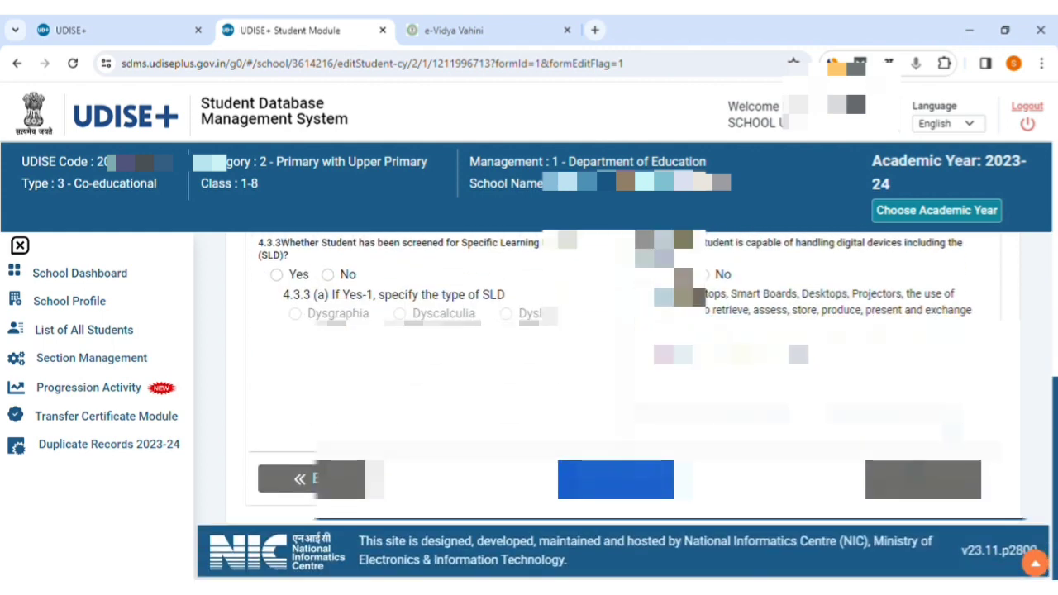
{"action": "scroll", "coordinate": [628, 405], "scroll_direction": "up", "scroll_amount": 5}
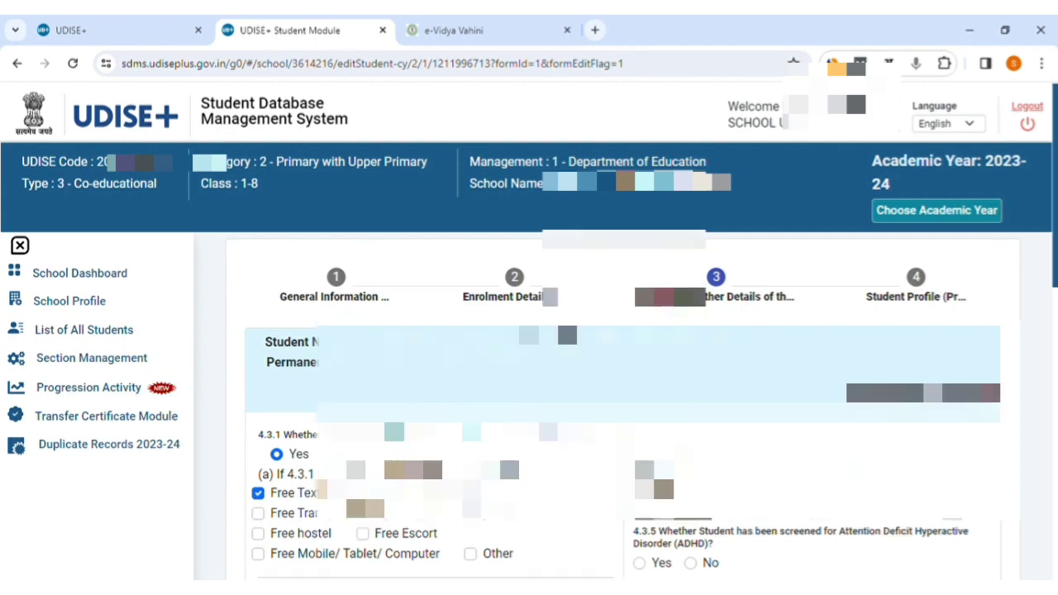
{"action": "scroll", "coordinate": [628, 405], "scroll_direction": "down", "scroll_amount": 2}
{"action": "scroll", "coordinate": [628, 404], "scroll_direction": "down", "scroll_amount": 6}
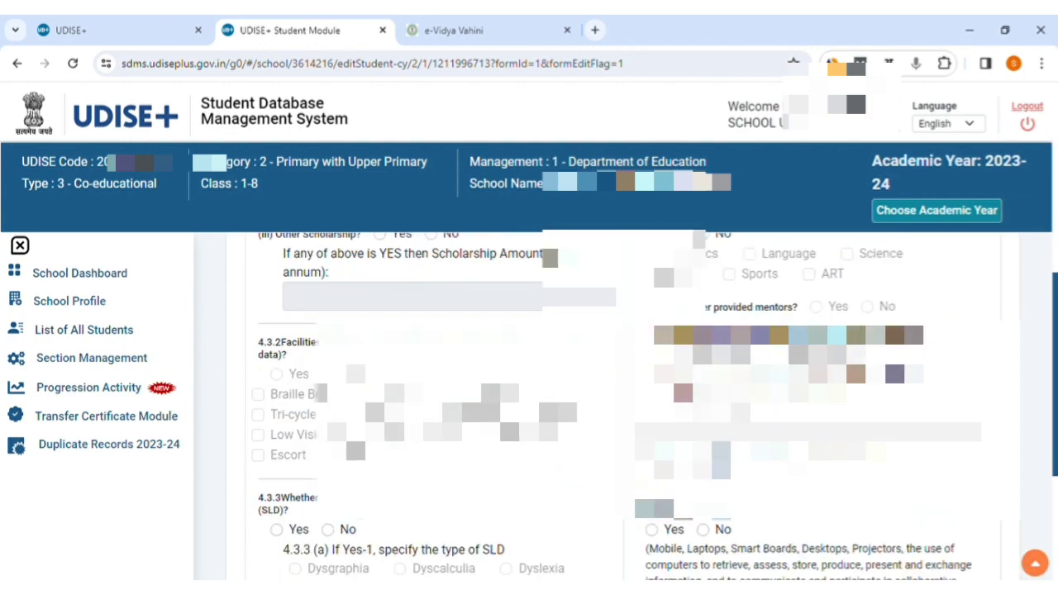
{"action": "scroll", "coordinate": [628, 405], "scroll_direction": "up", "scroll_amount": 4}
{"action": "scroll", "coordinate": [628, 405], "scroll_direction": "down", "scroll_amount": 5}
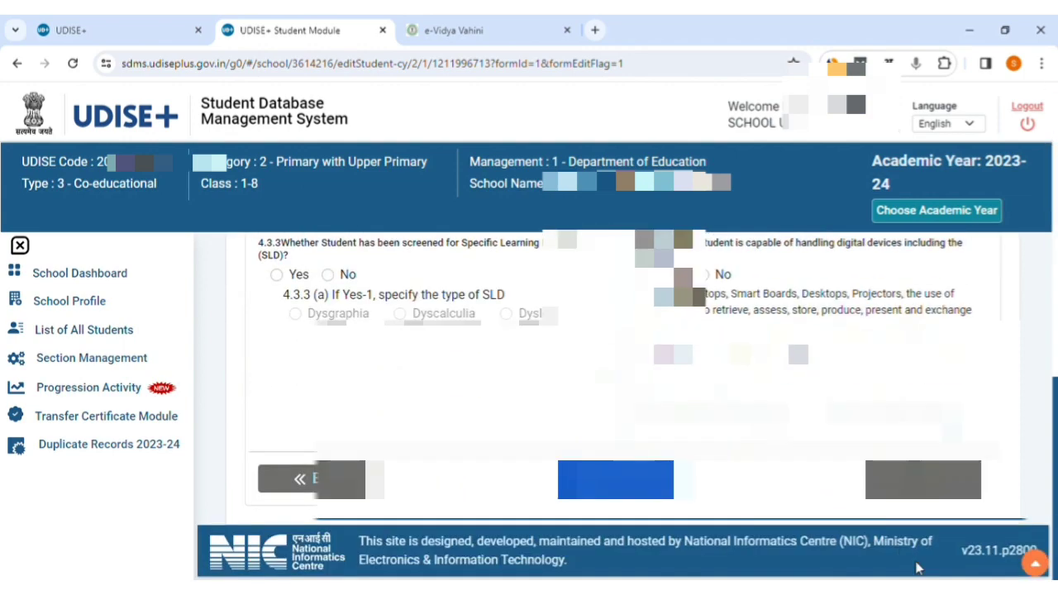
Continue to the Student Profile preview, review the student's details through the last entry, and return to the school dashboard
{"action": "left_click", "coordinate": [923, 480]}
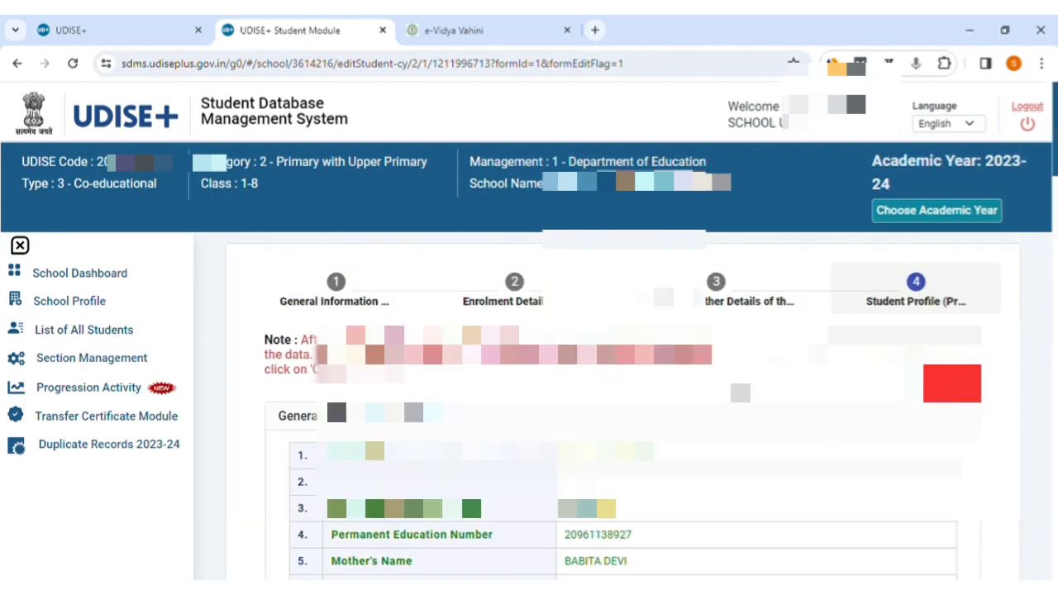
{"action": "scroll", "coordinate": [628, 405], "scroll_direction": "down", "scroll_amount": 10}
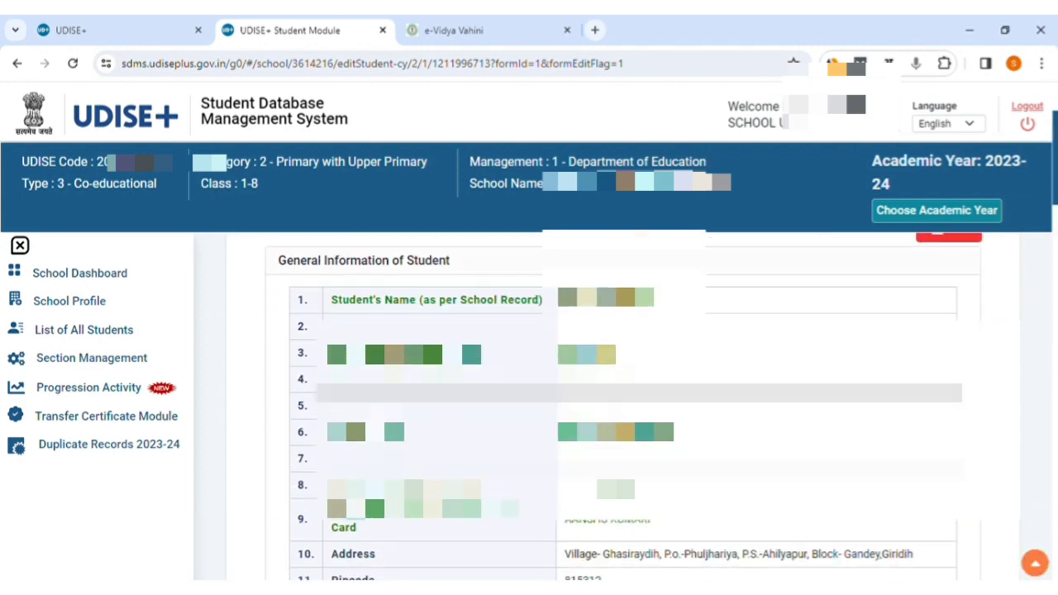
{"action": "scroll", "coordinate": [628, 405], "scroll_direction": "down", "scroll_amount": 10}
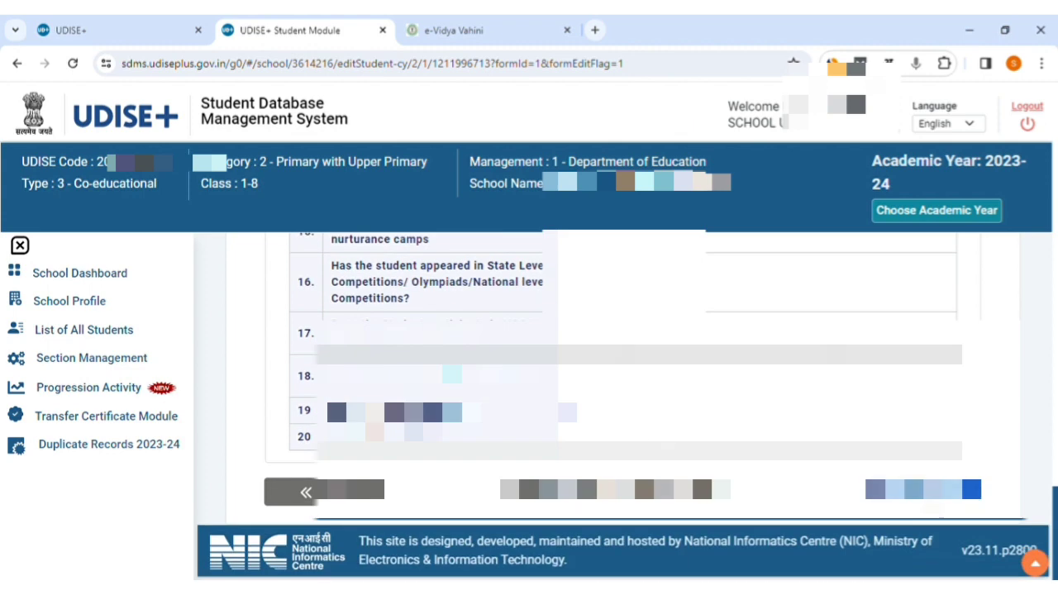
{"action": "scroll", "coordinate": [628, 405], "scroll_direction": "up", "scroll_amount": 15}
{"action": "scroll", "coordinate": [628, 404], "scroll_direction": "up", "scroll_amount": 5}
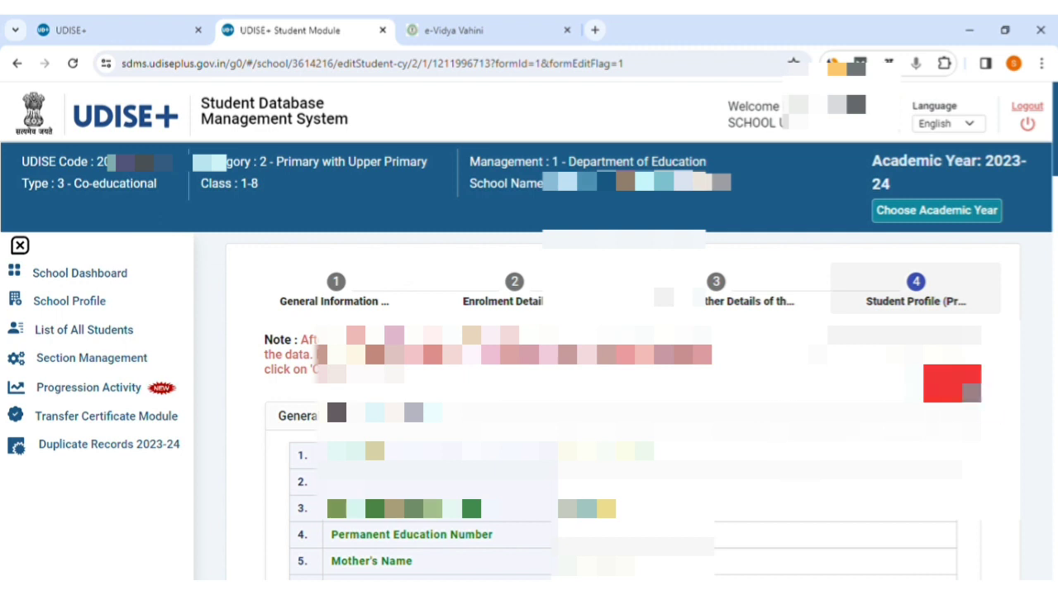
{"action": "double_click", "coordinate": [72, 271]}
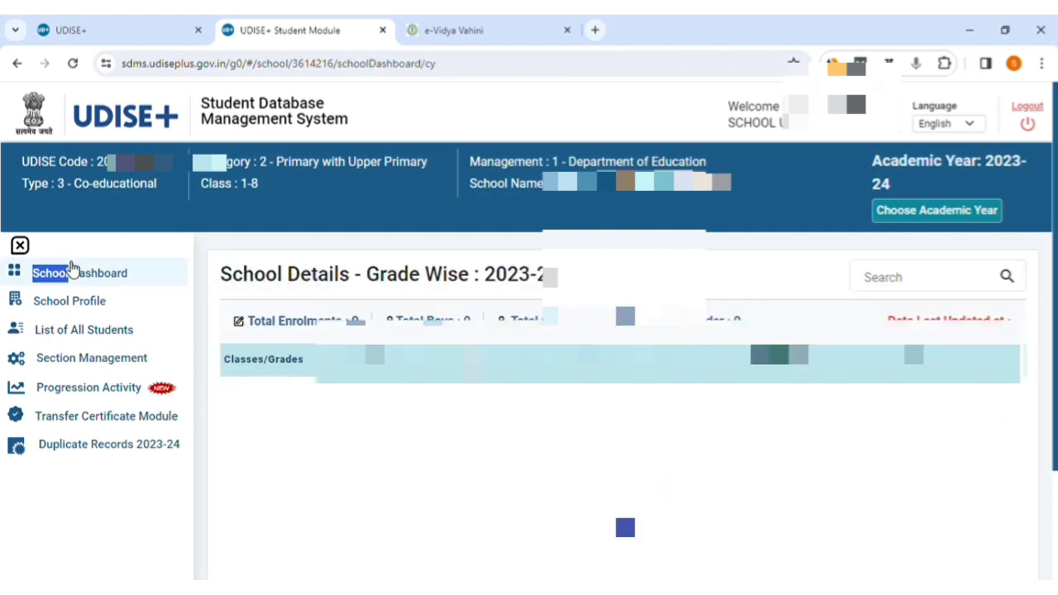